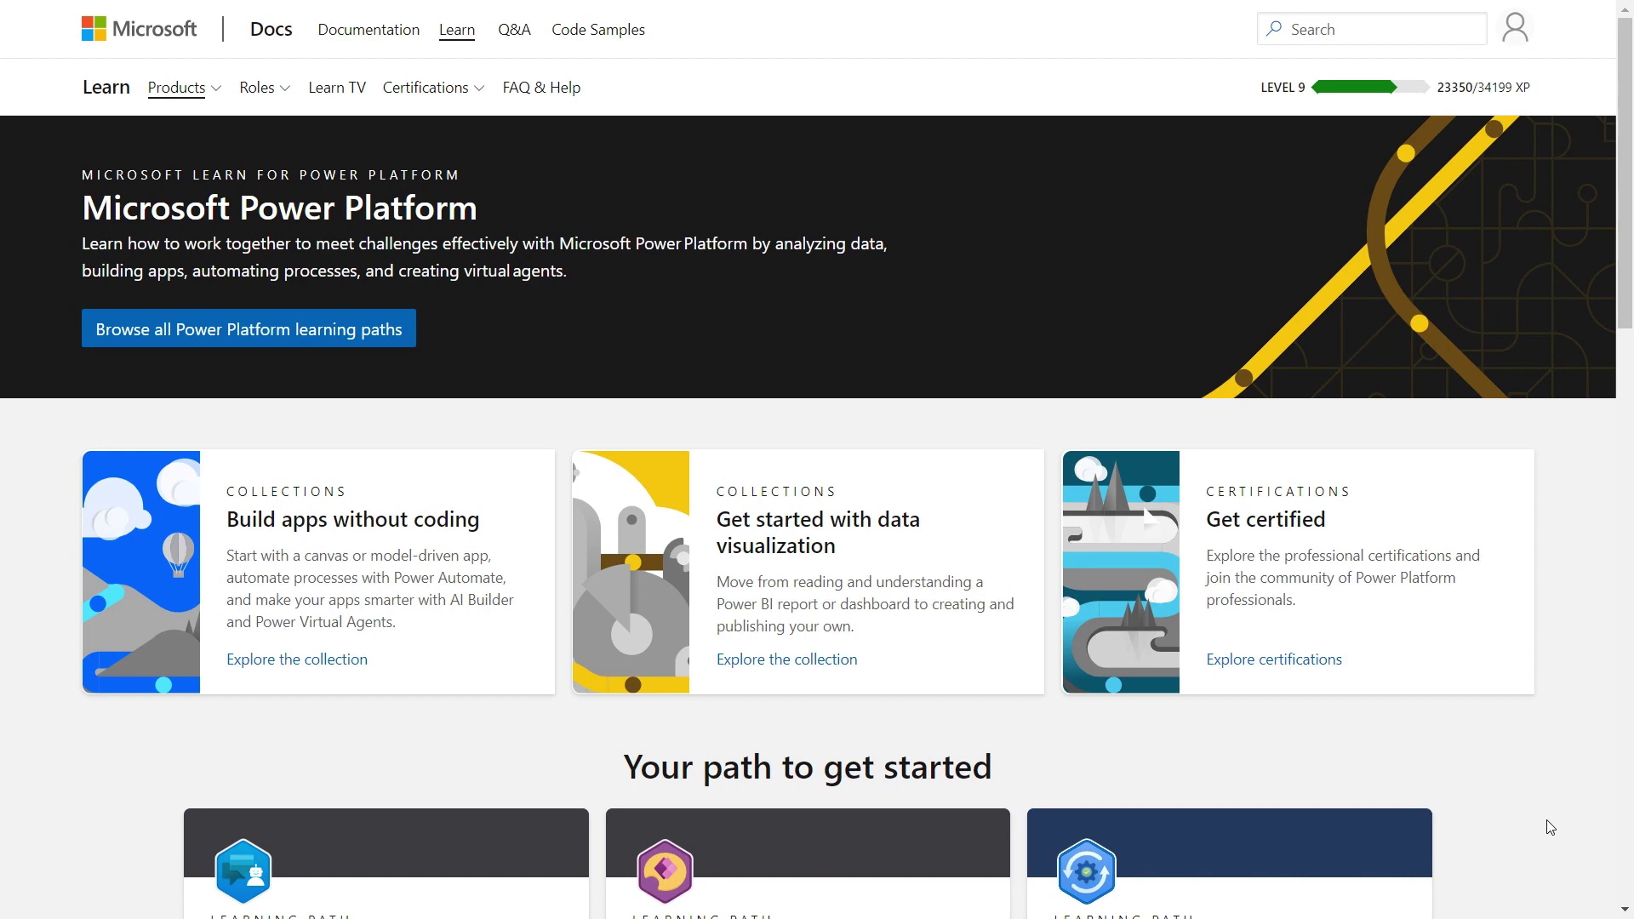
- Browse the Microsoft Learn page for Power Platform and the List of Connectors reference
scroll(1551, 828, "down", 5)
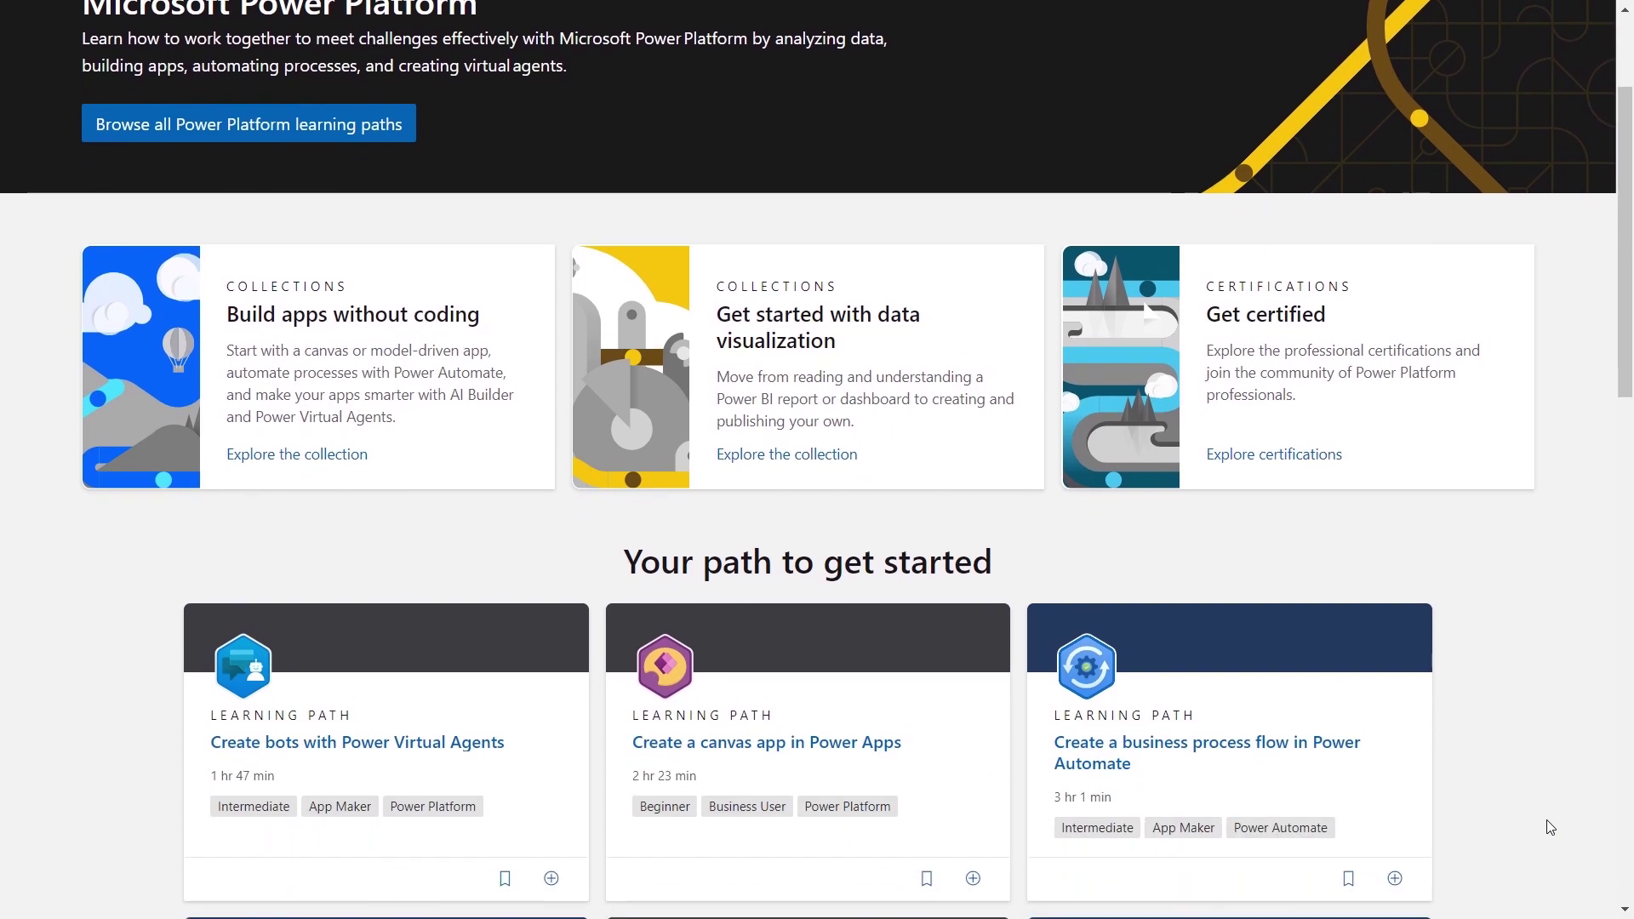
scroll(1551, 827, "down", 3)
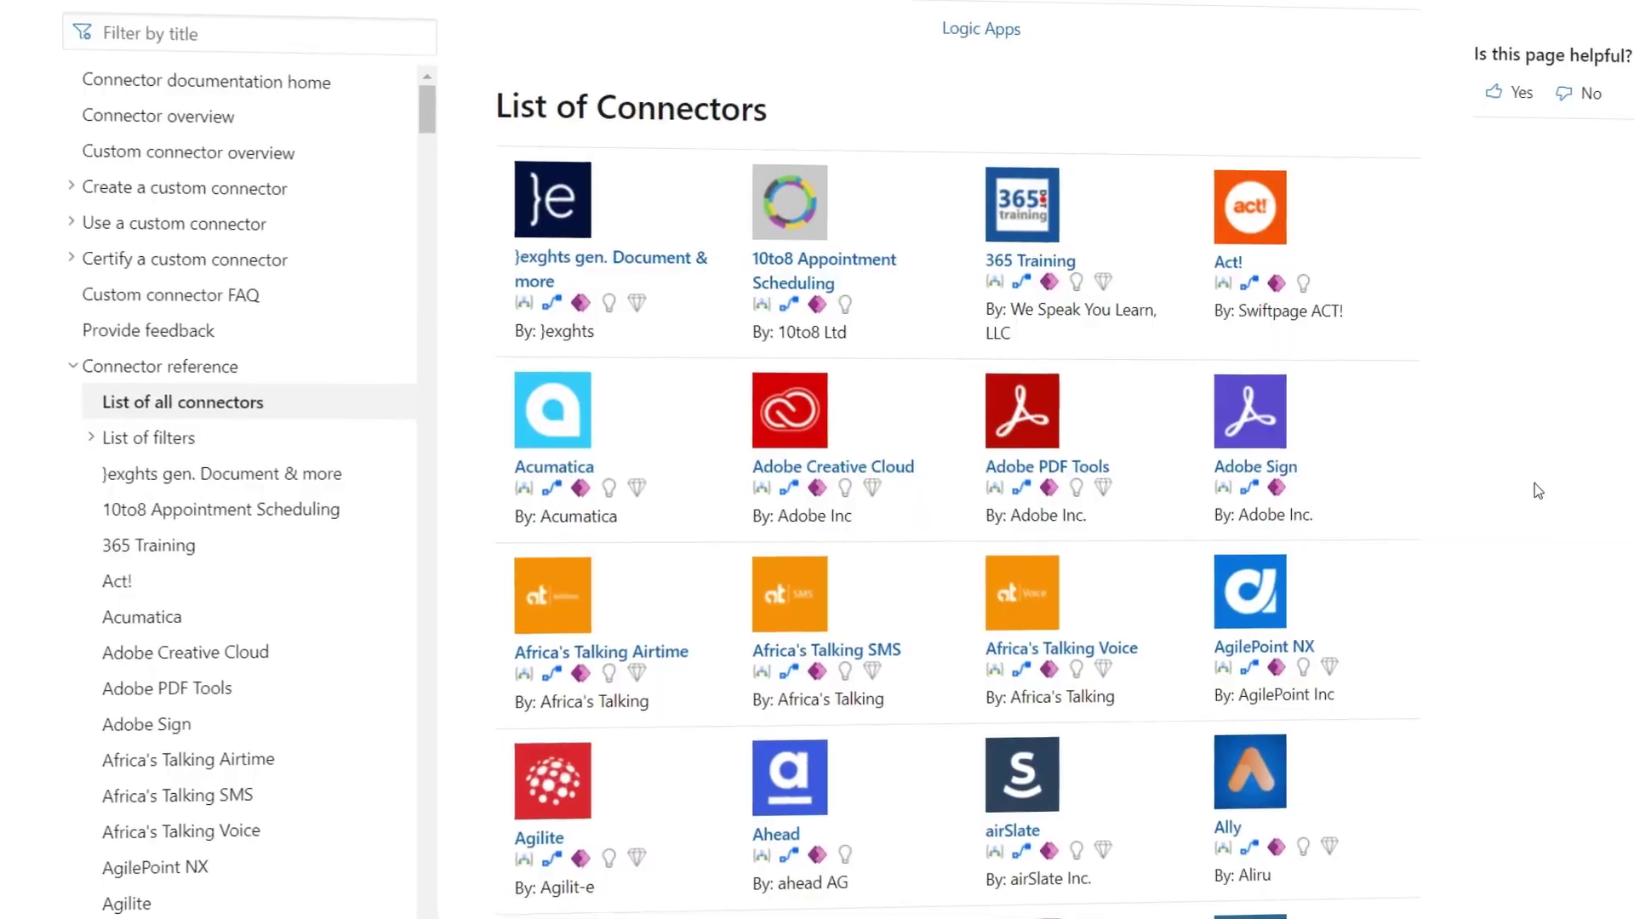
scroll(1542, 496, "down", 1)
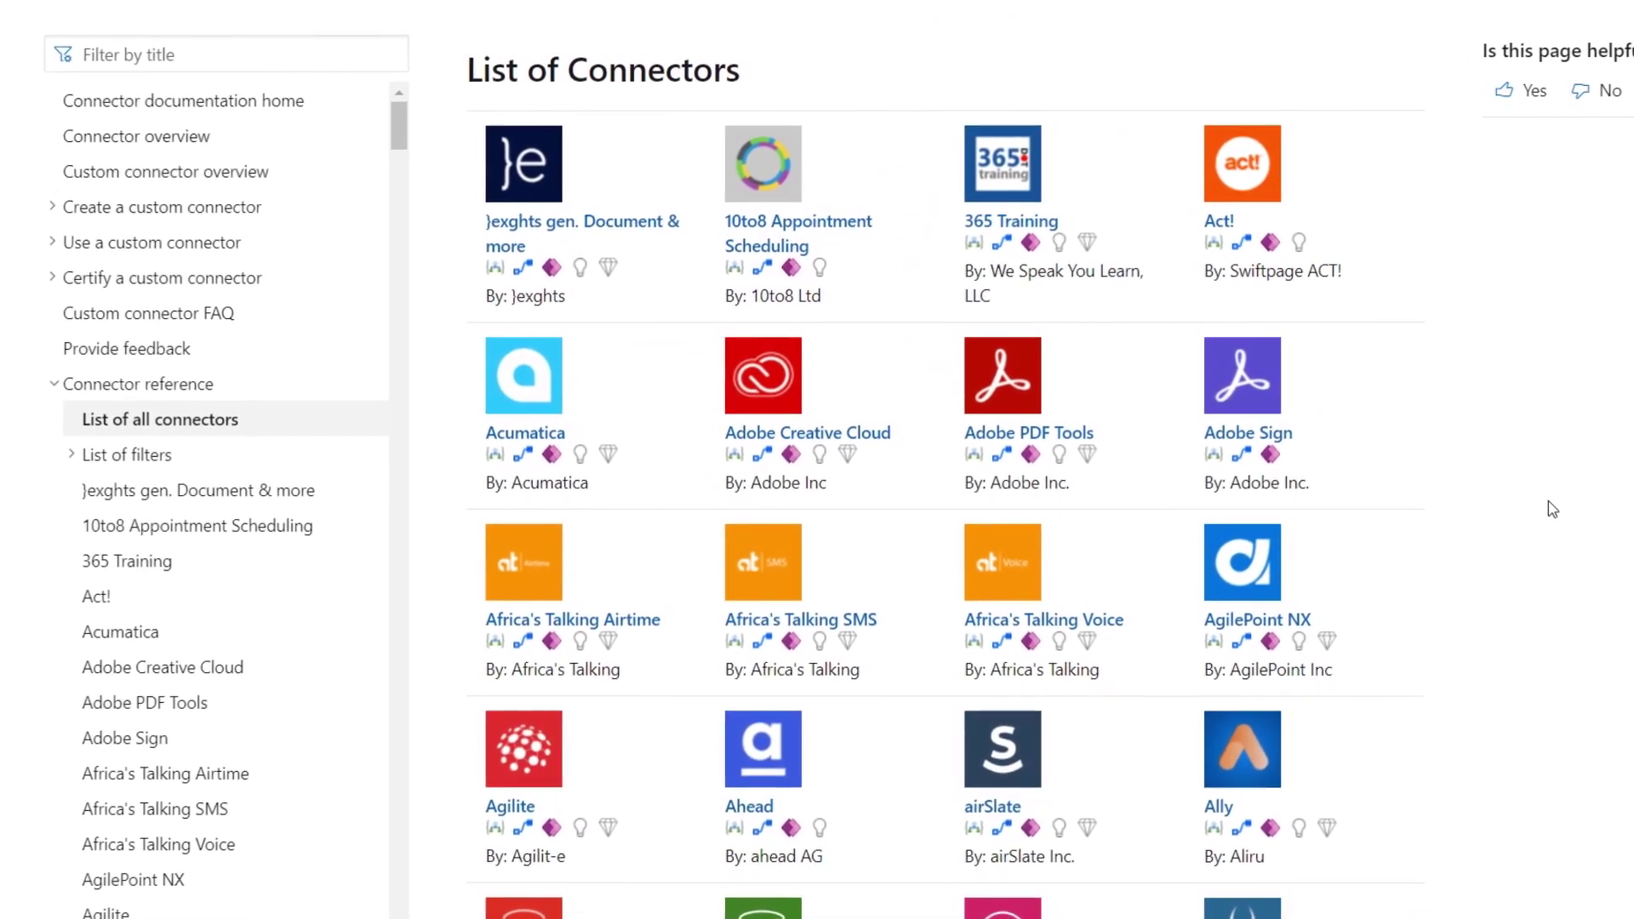
scroll(1549, 504, "down", 3)
scroll(1556, 514, "down", 5)
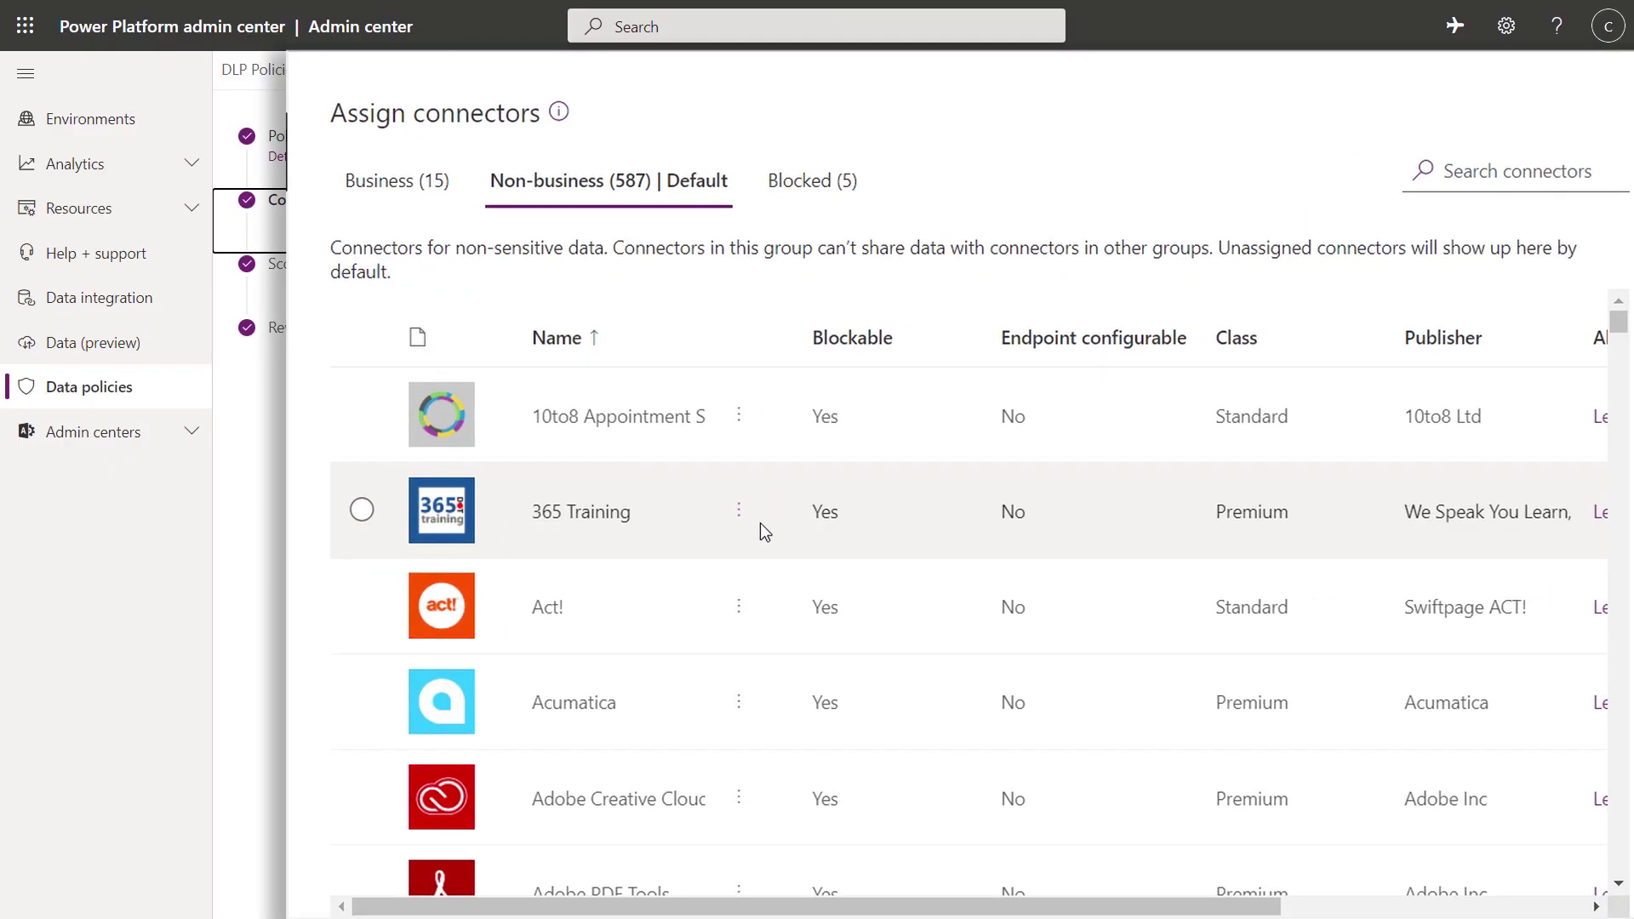
- Review the connectors assigned to the Business, Non-business and Blocked groups of the data policy
left_click(370, 186)
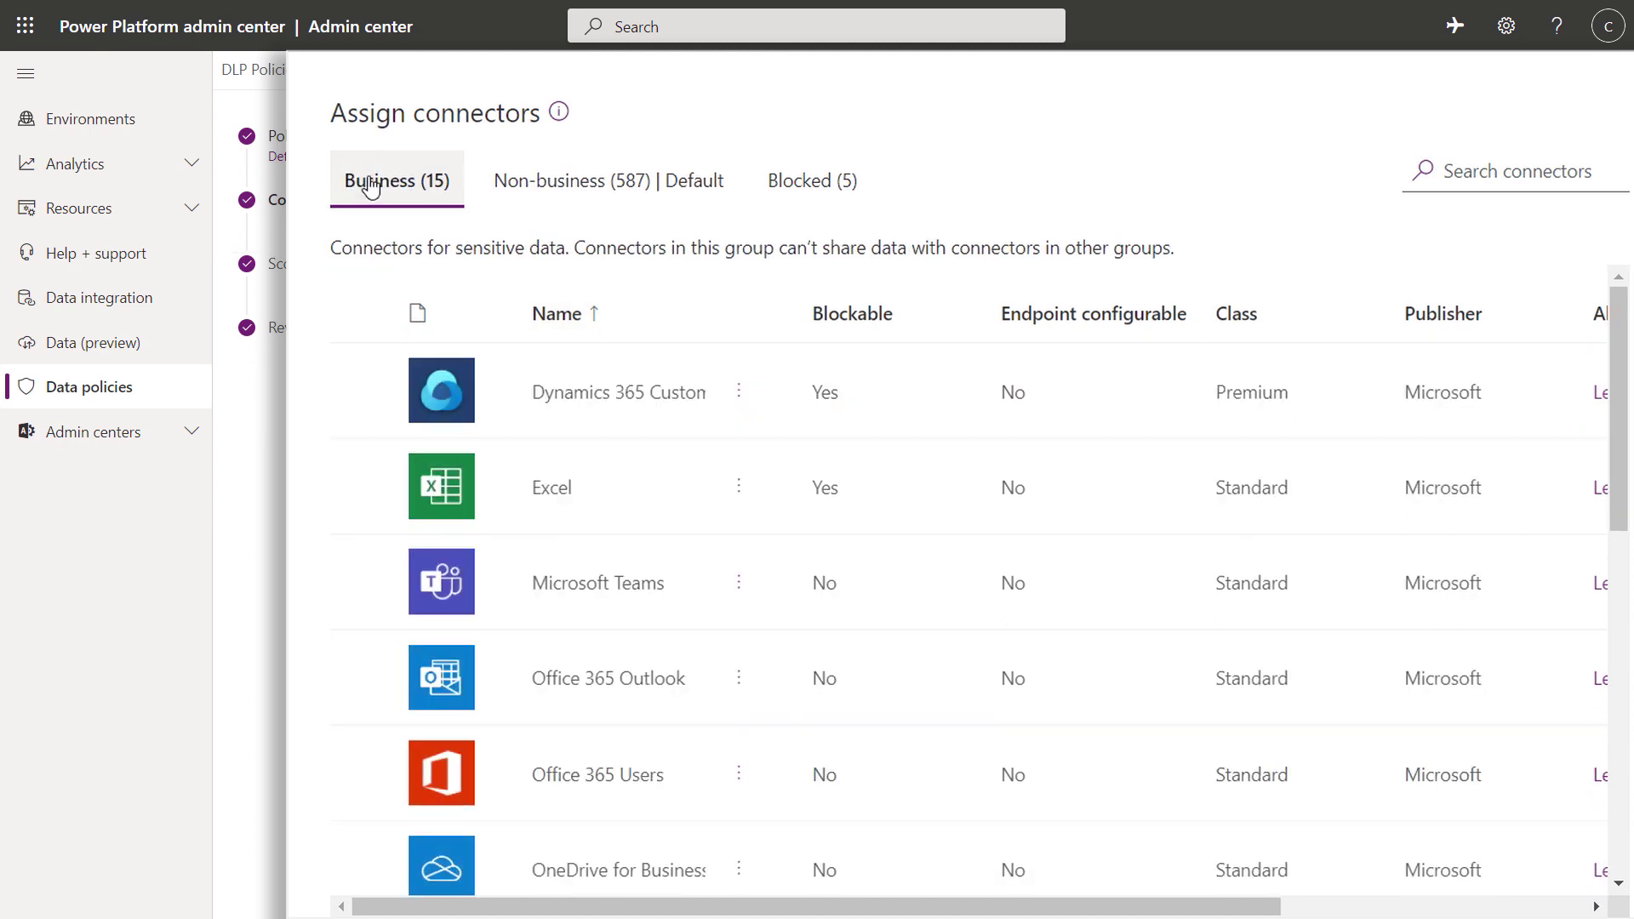
scroll(546, 434, "down", 10)
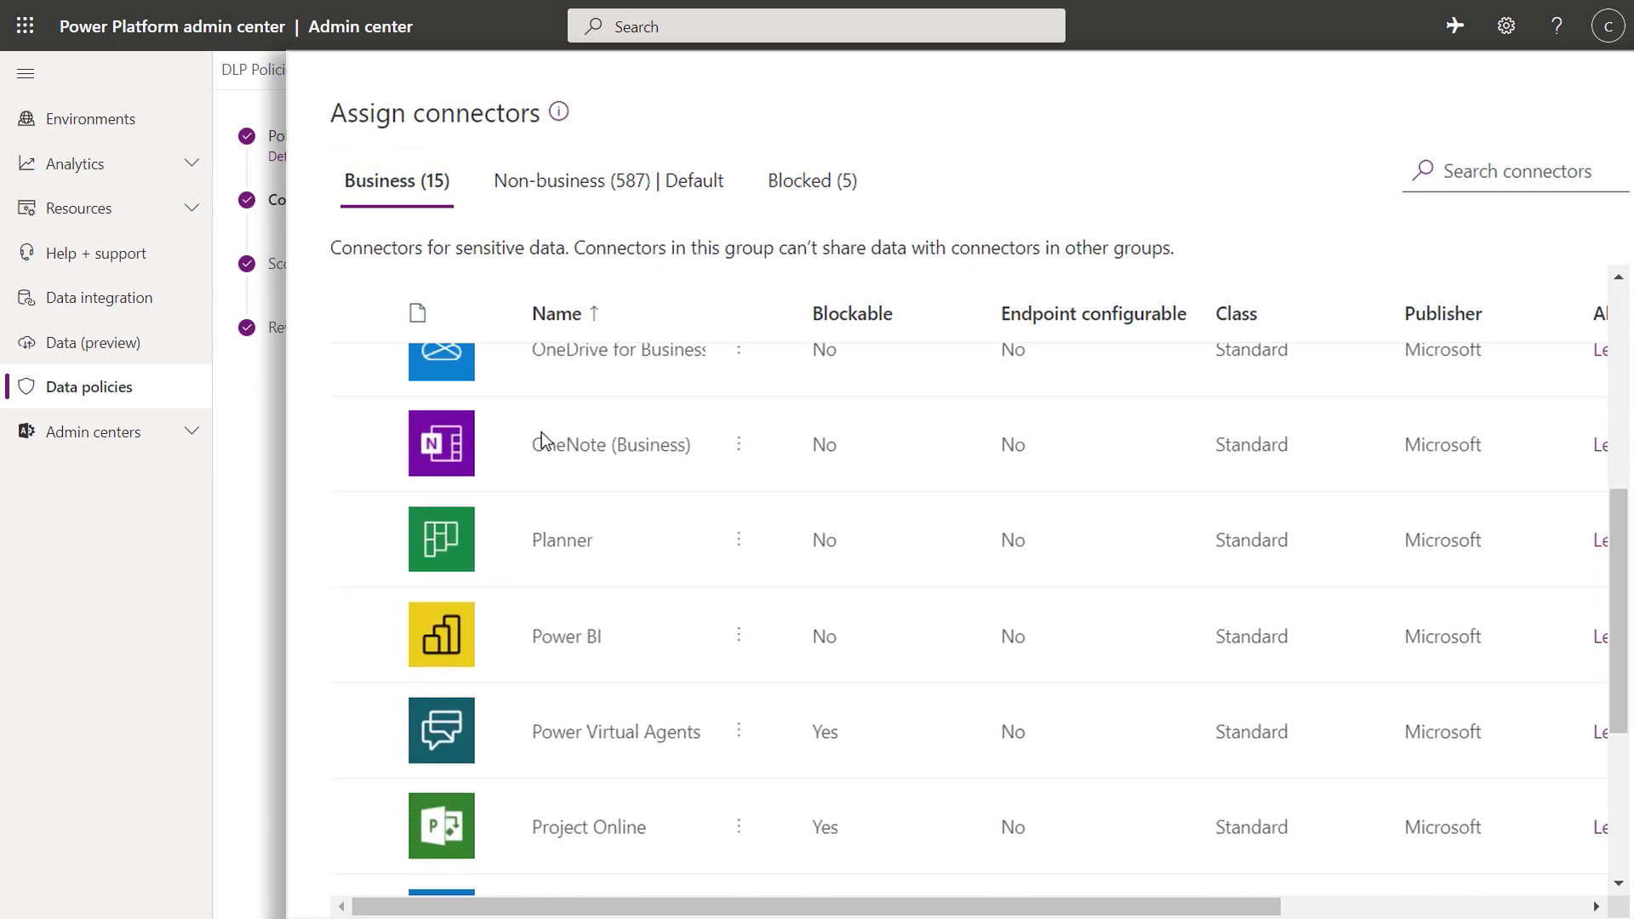
scroll(542, 432, "up", 10)
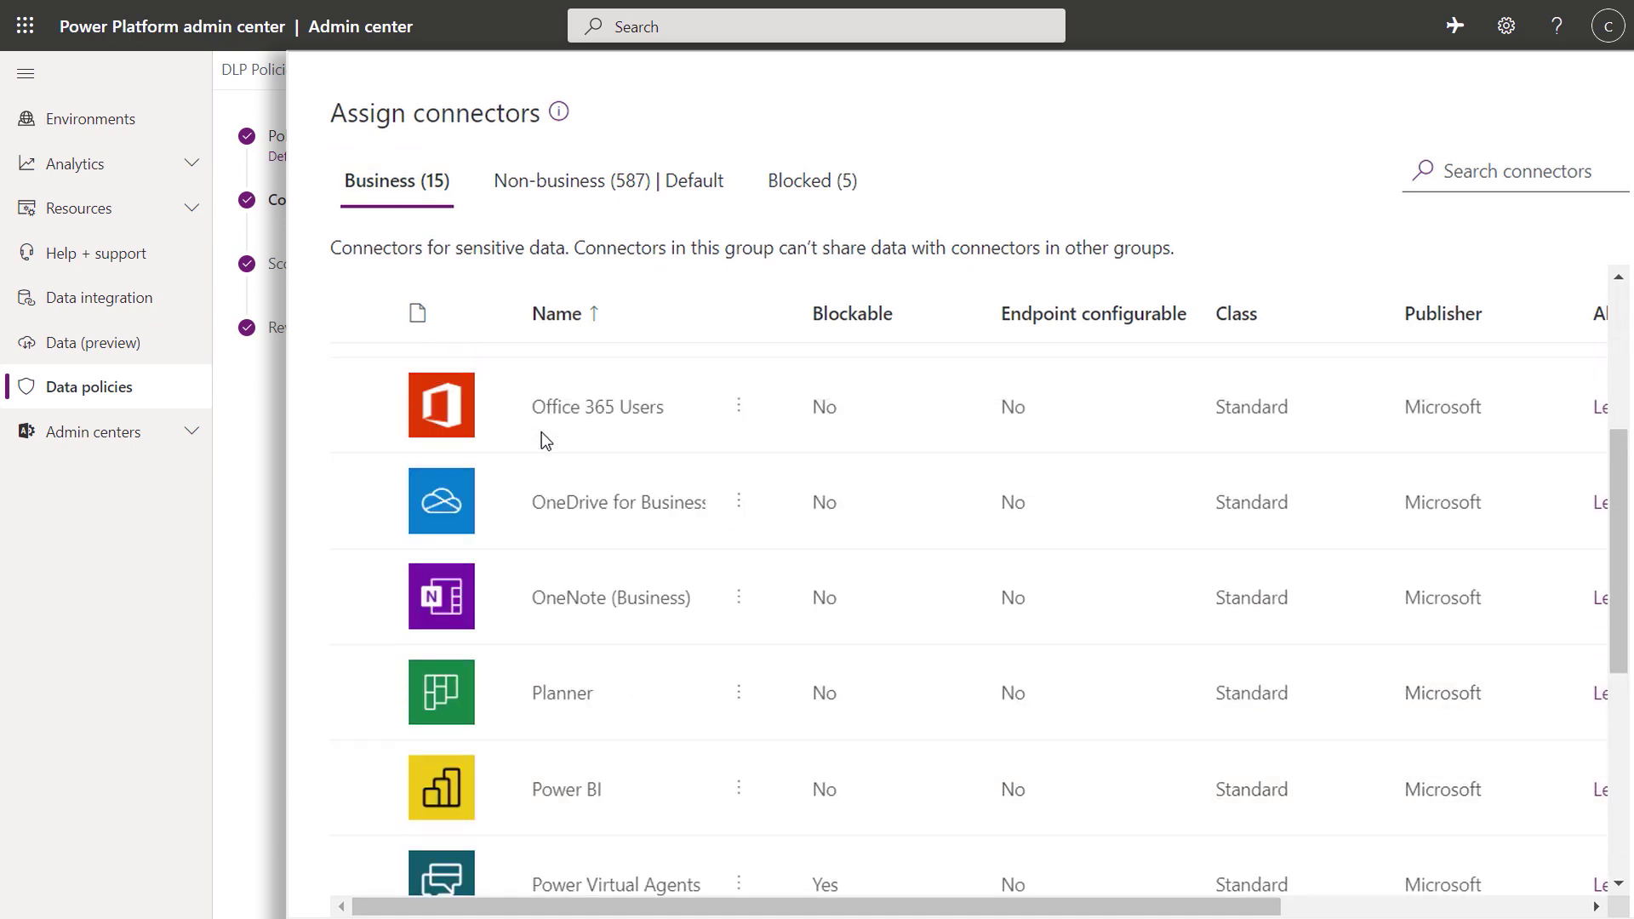
left_click(586, 198)
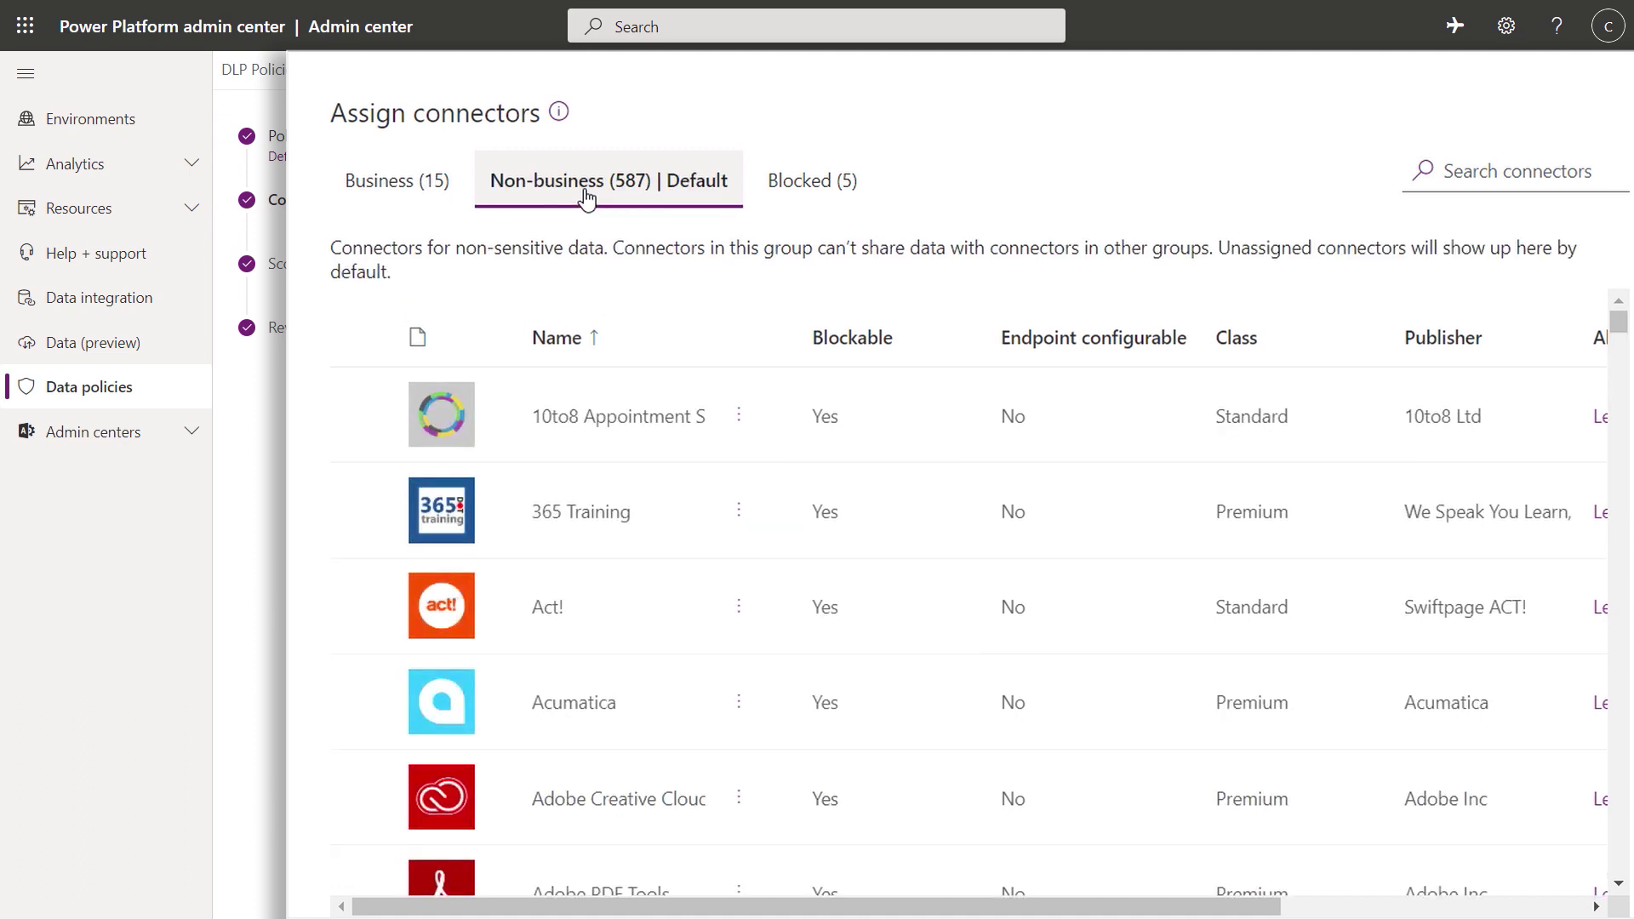
scroll(656, 361, "down", 10)
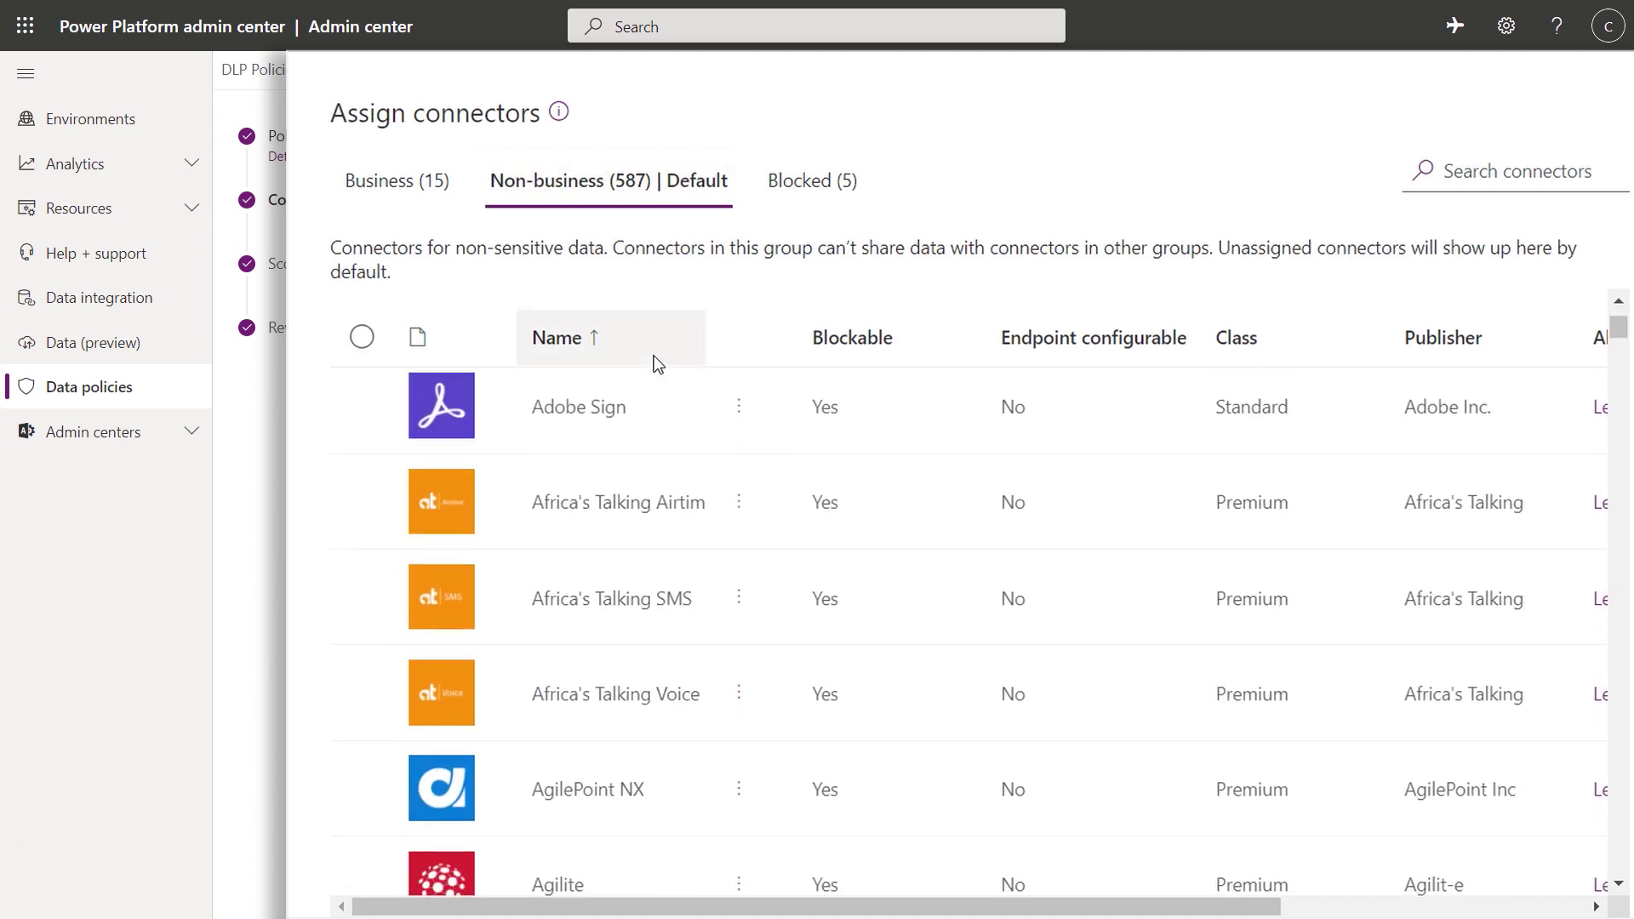
scroll(656, 361, "up", 10)
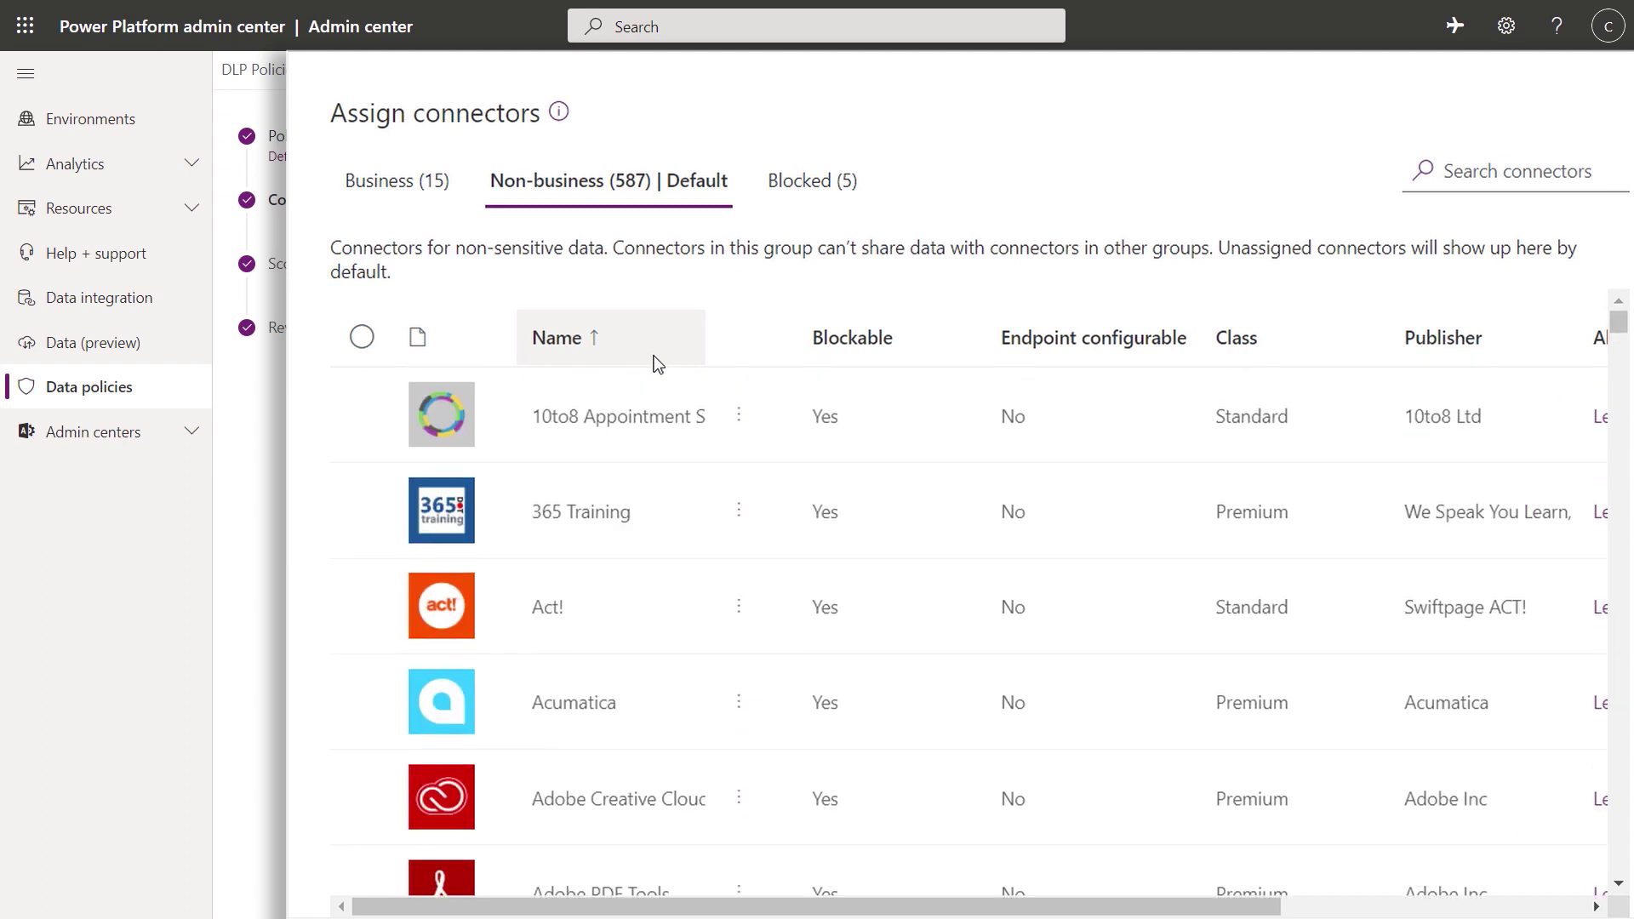
left_click(842, 183)
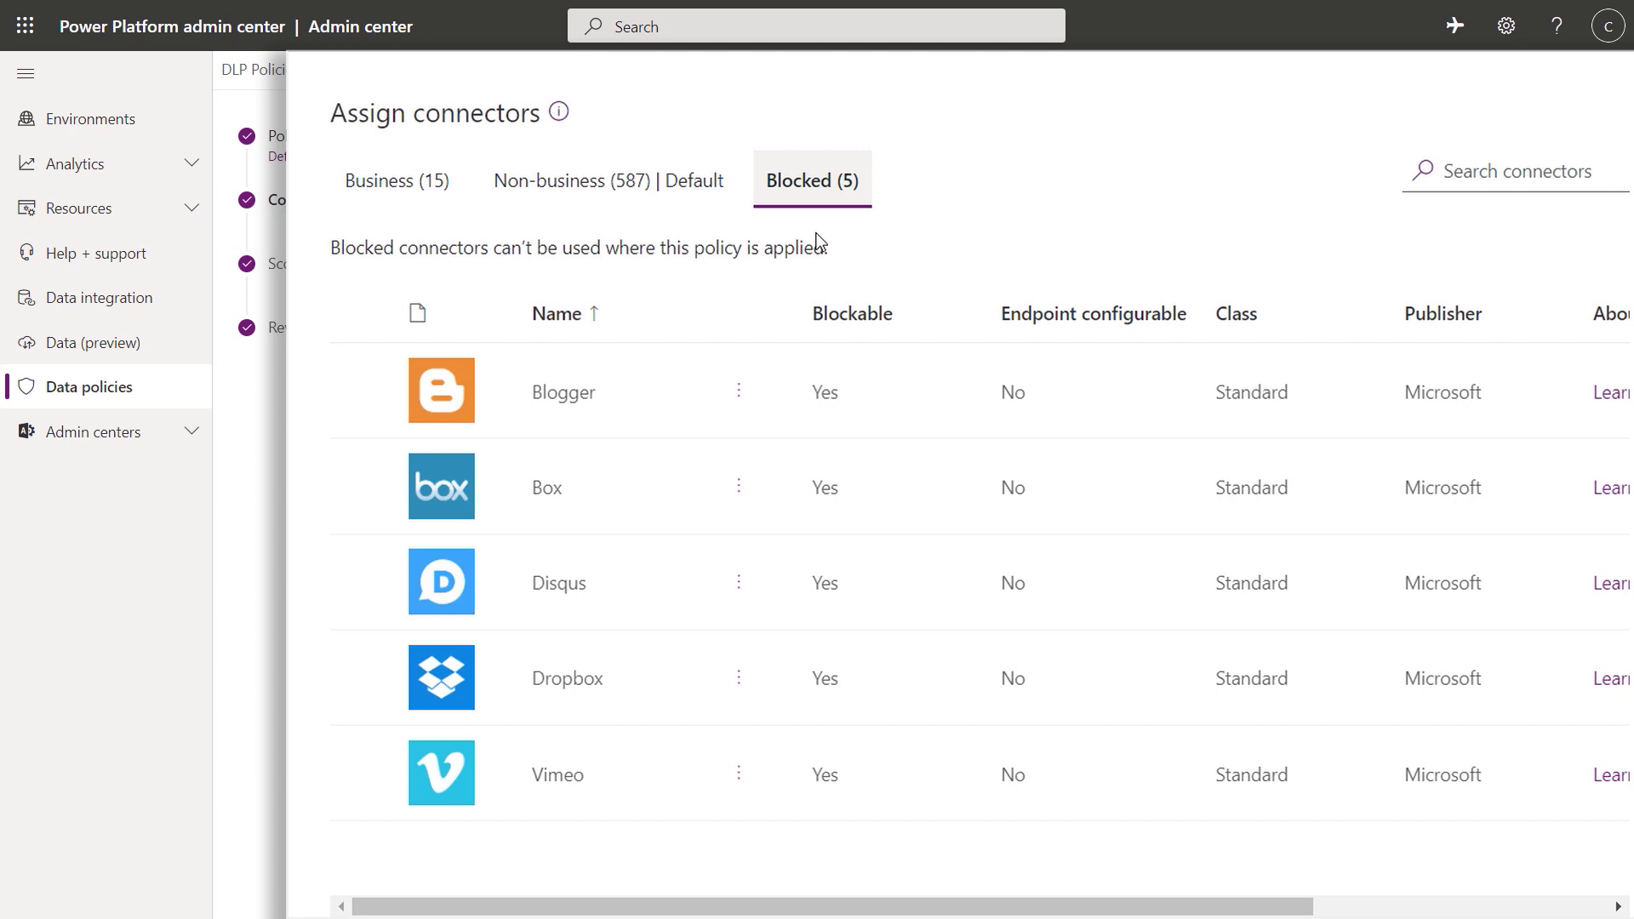
- Search the Non-business connectors for "twitter" and open the connector actions of the Twitter connector
left_click(678, 203)
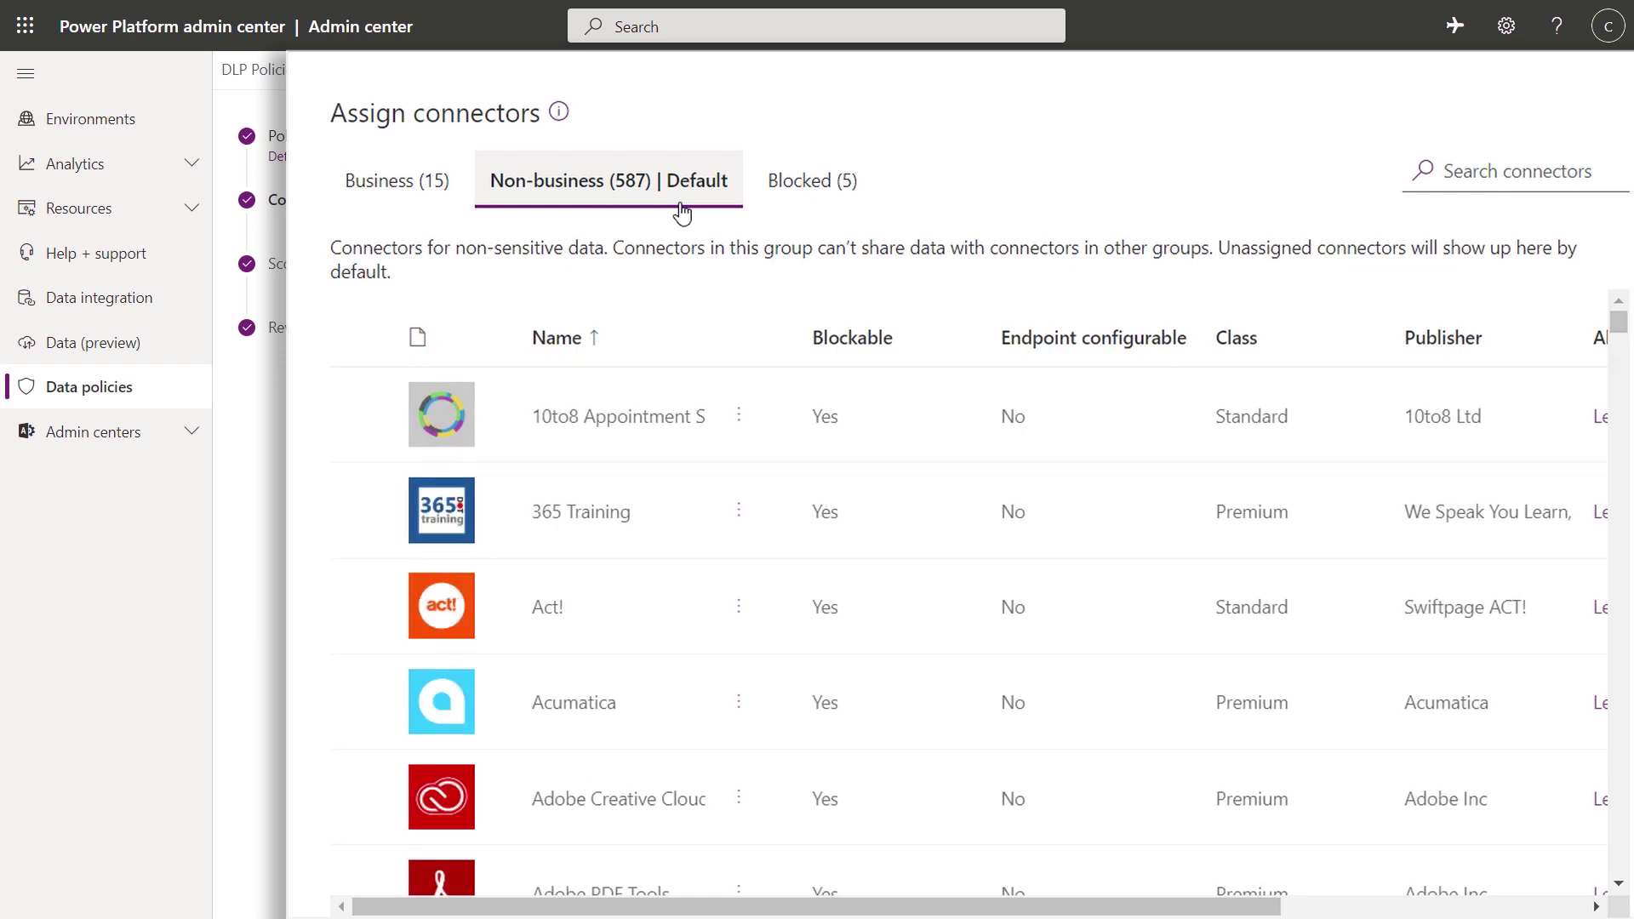
left_click(1523, 174)
scroll(1523, 175, "up", 1)
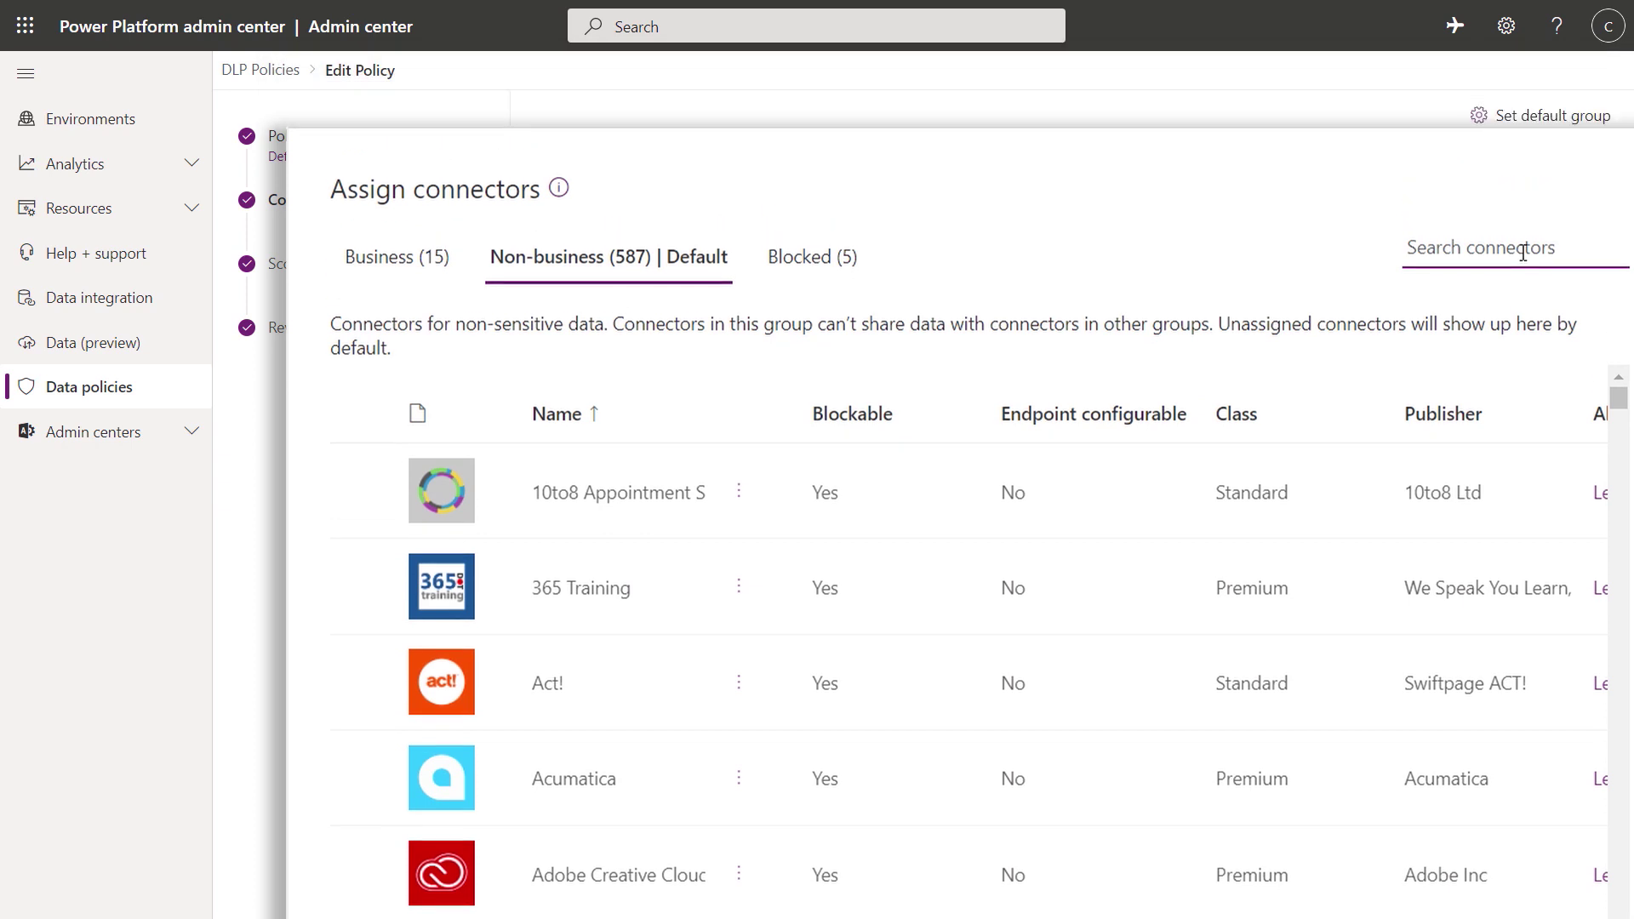
type("twitter")
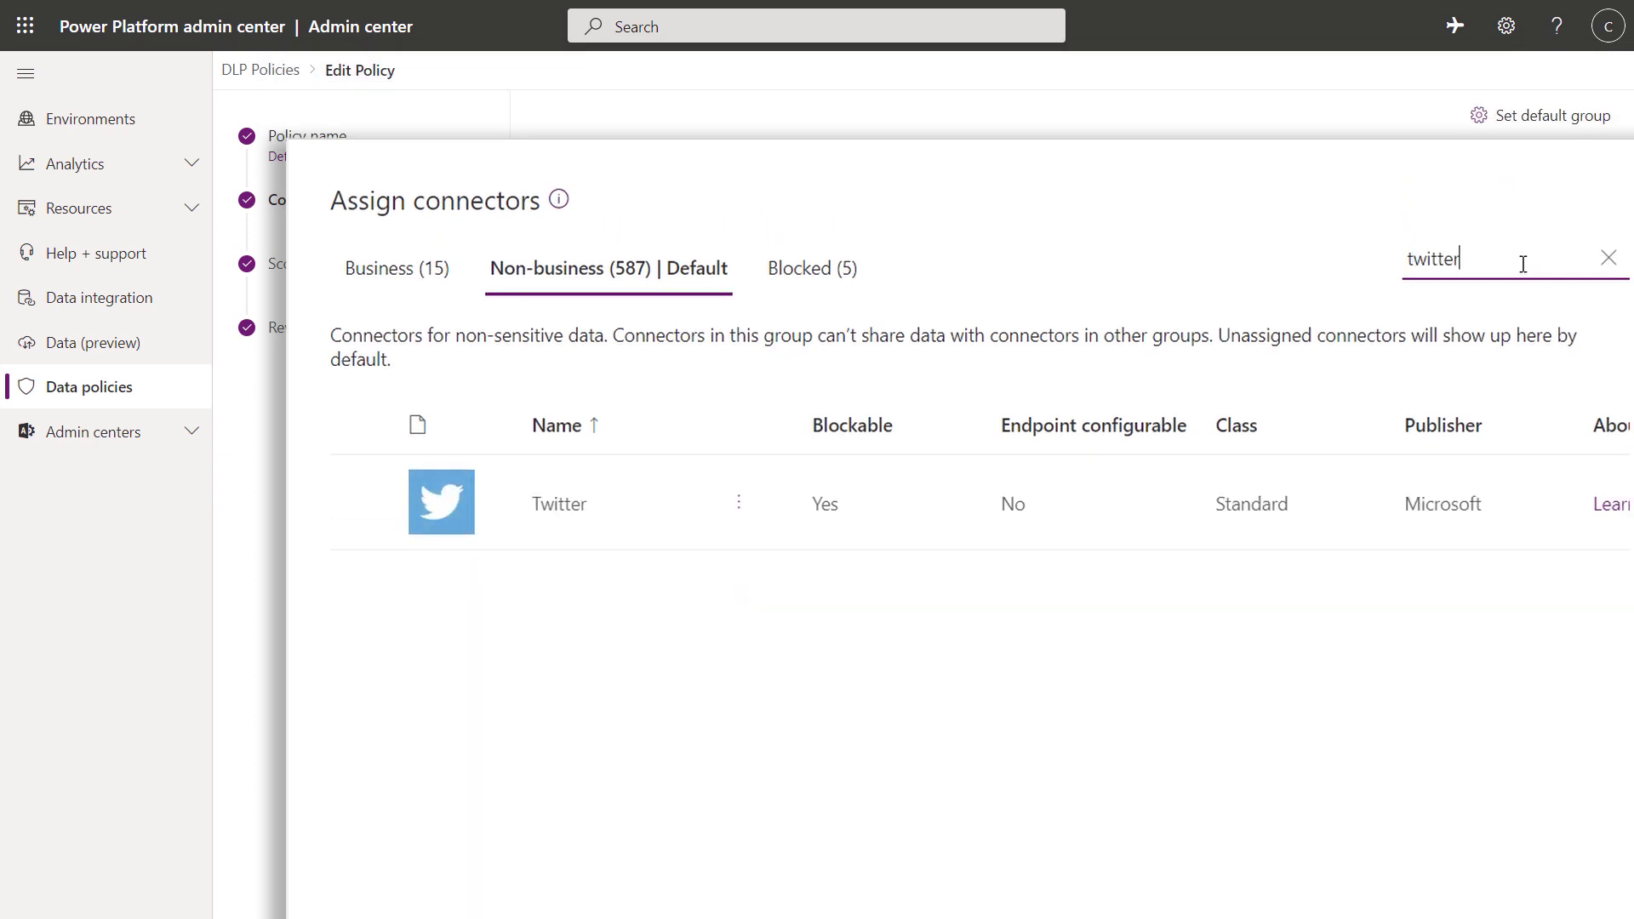
left_click(362, 501)
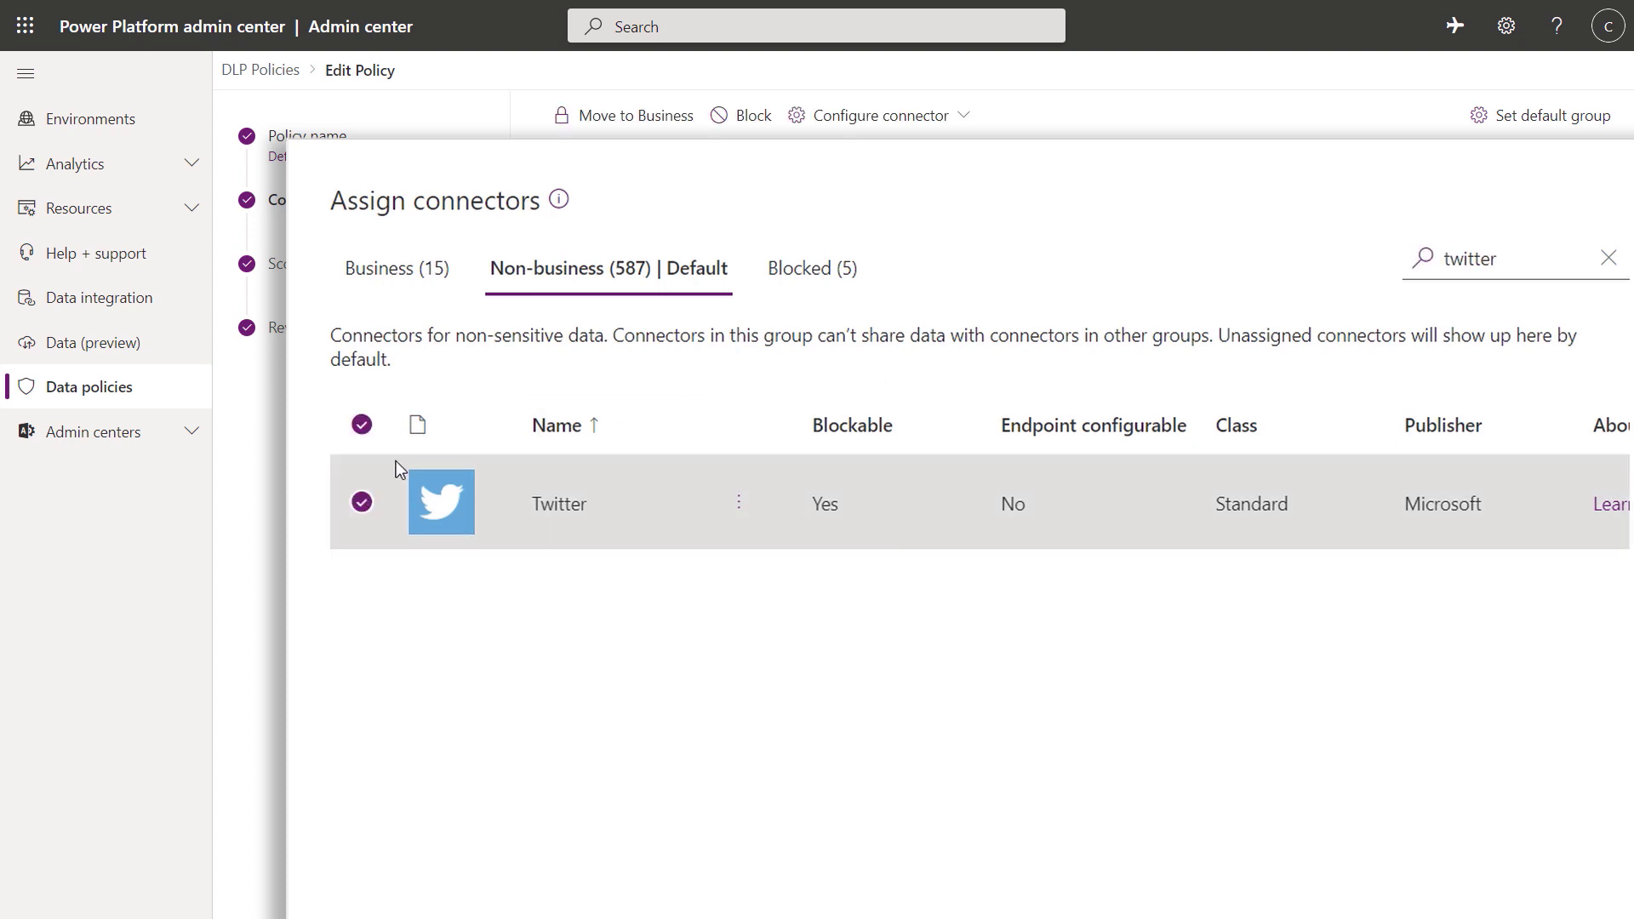
left_click(885, 119)
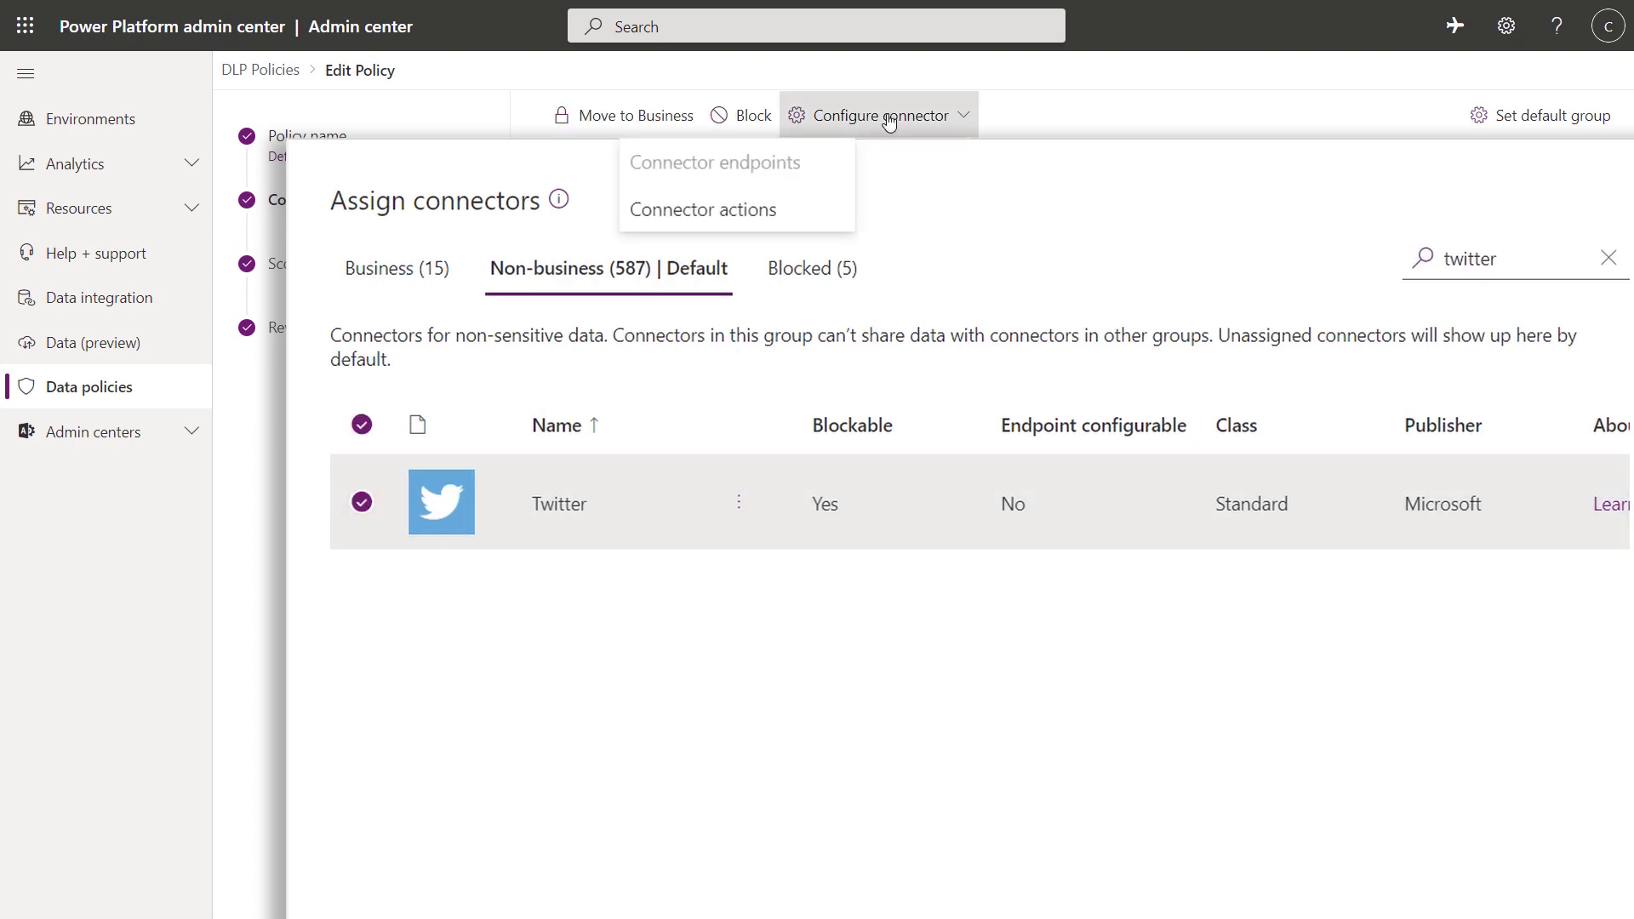
left_click(725, 213)
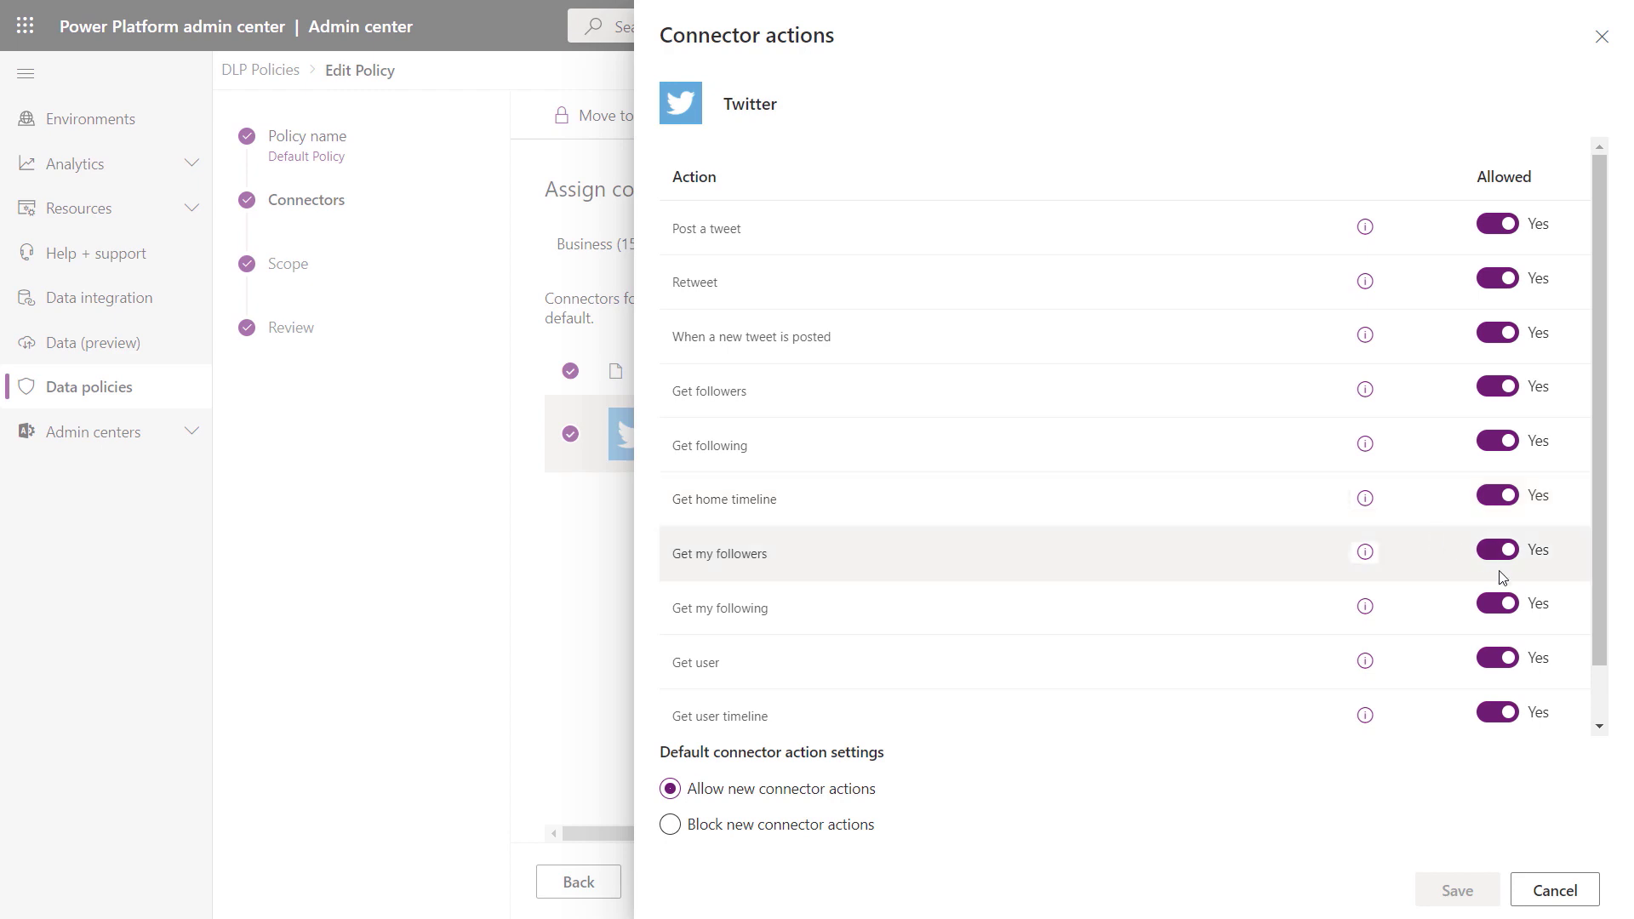
- Try disallowing the Get my following and Get user actions of the Twitter connector
left_click(1508, 605)
left_click(1500, 661)
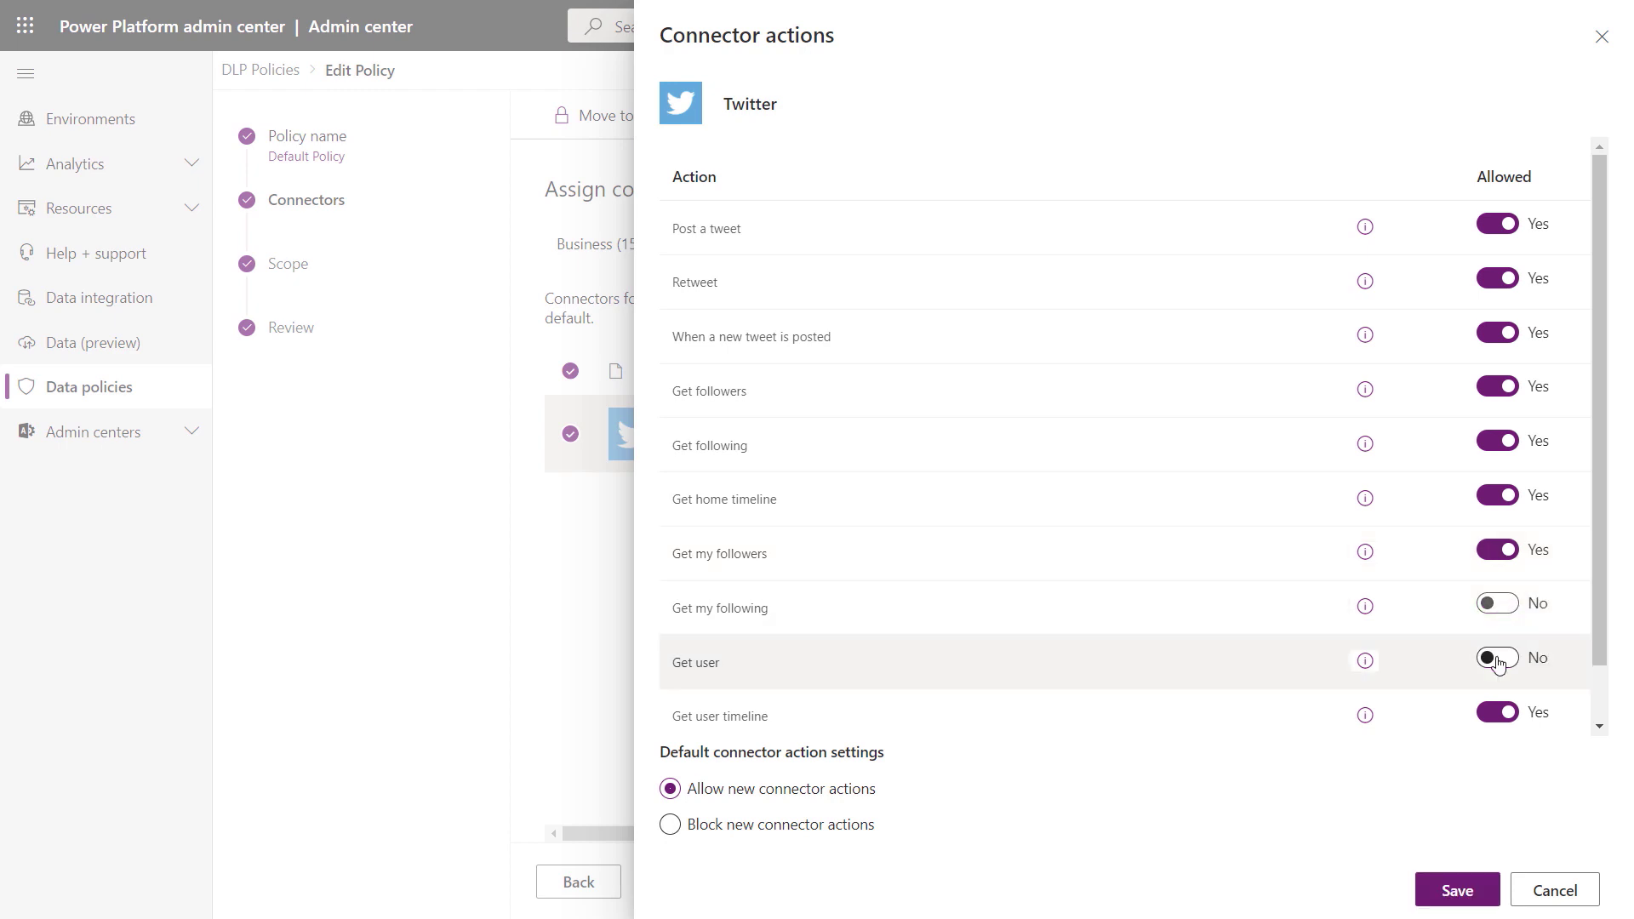
left_click(1500, 661)
left_click(1504, 606)
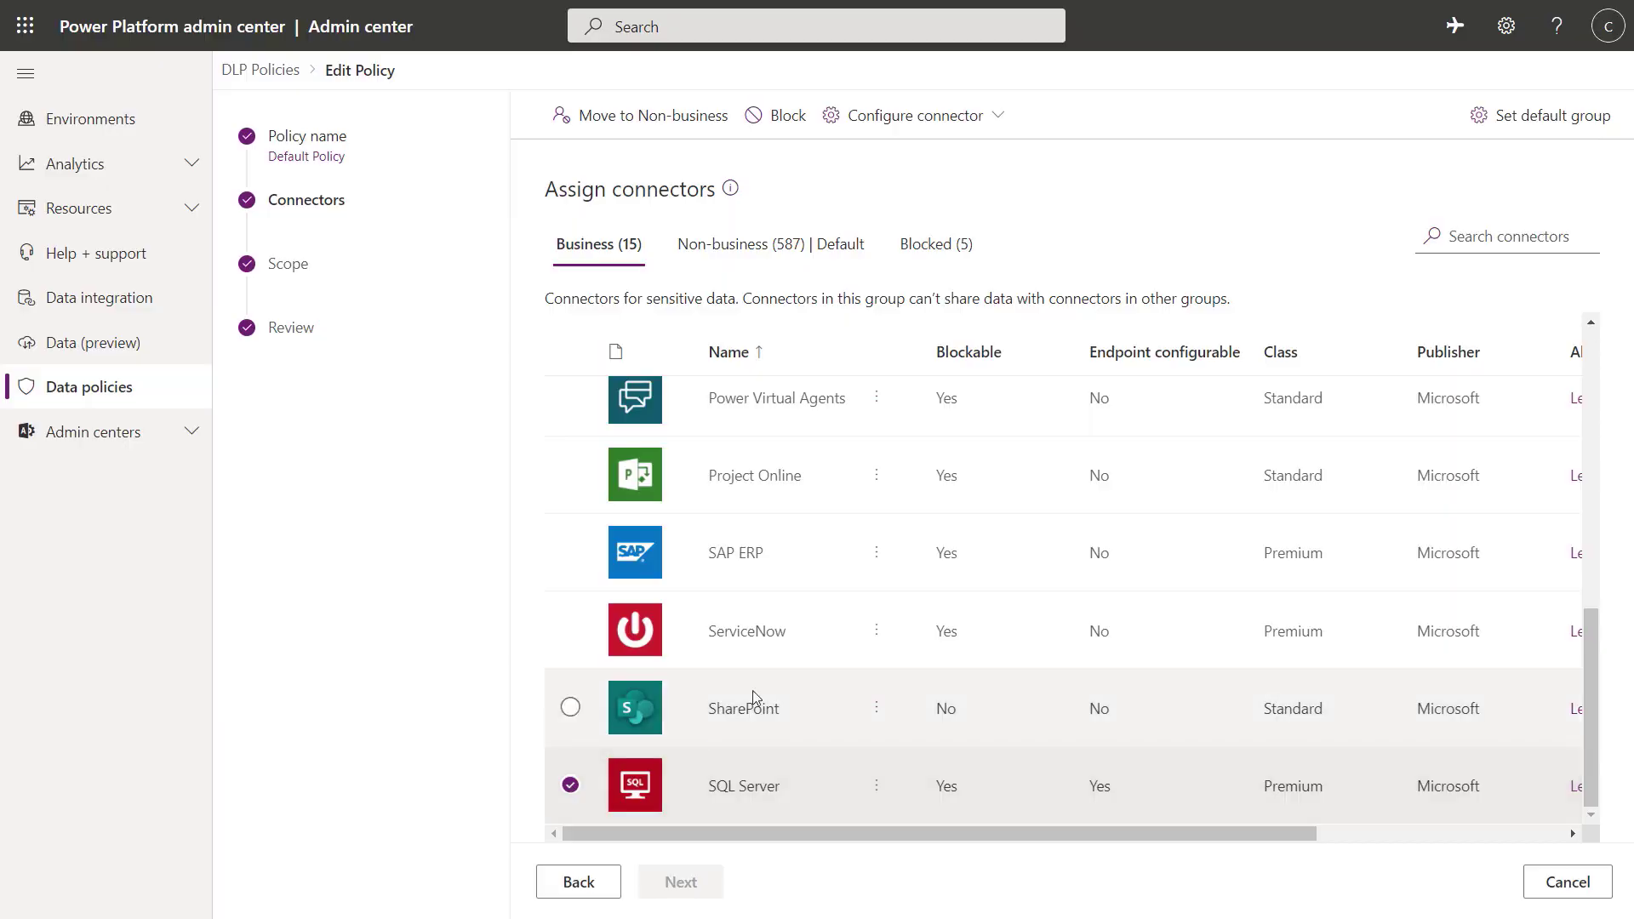
- Add an endpoint rule for the SQL Server connector and set the catch-all * rule to Deny
left_click(965, 126)
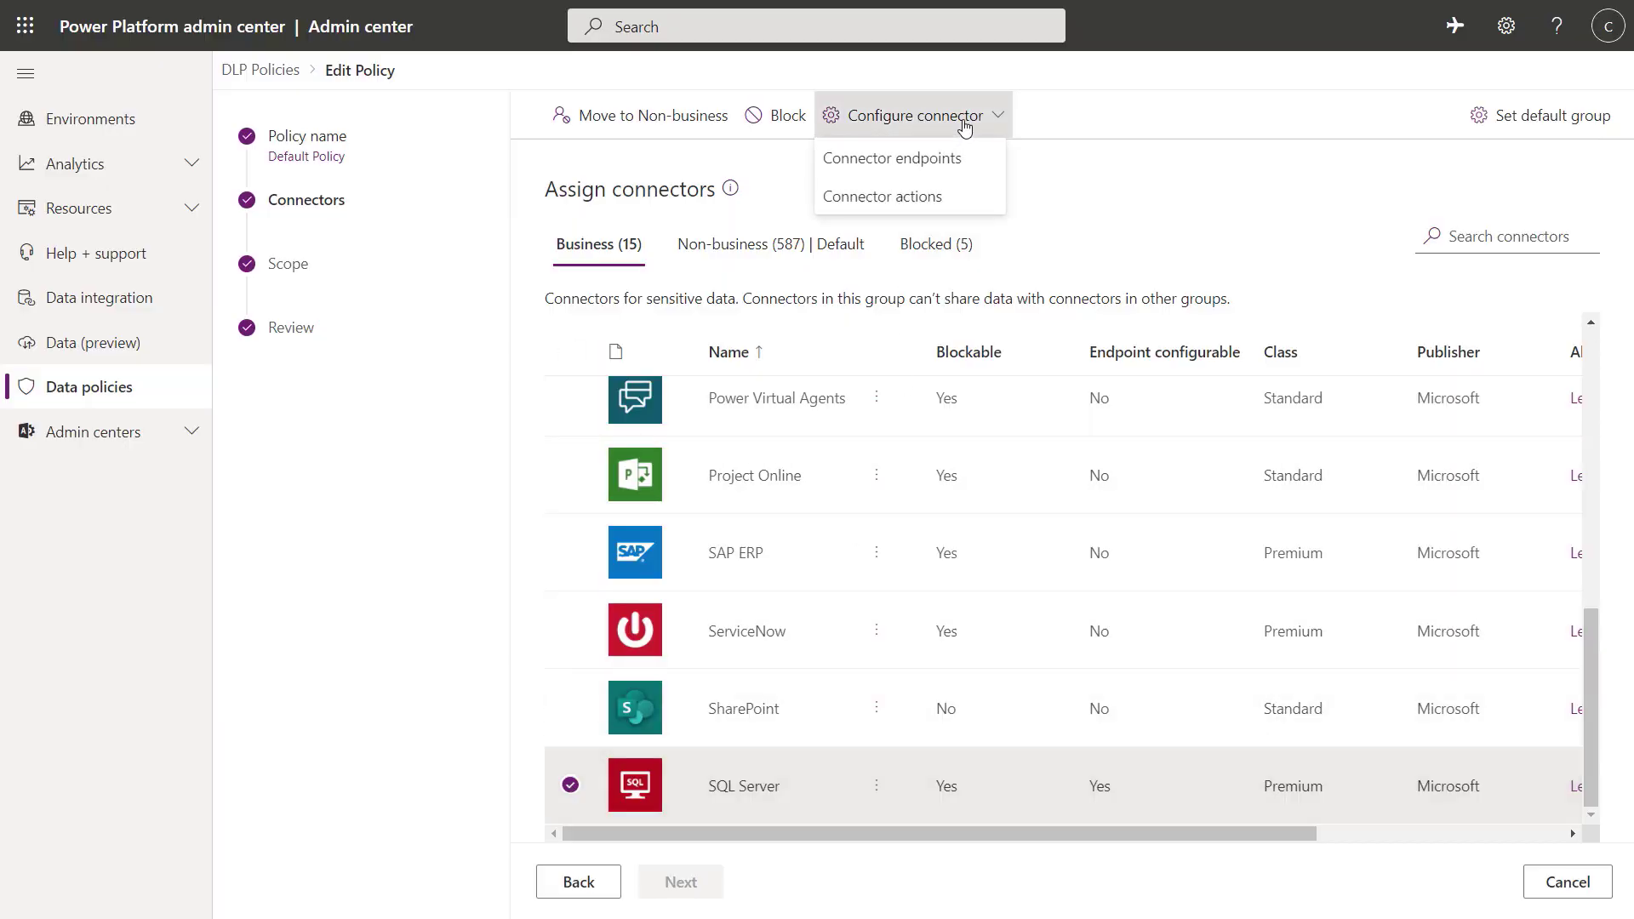
left_click(930, 157)
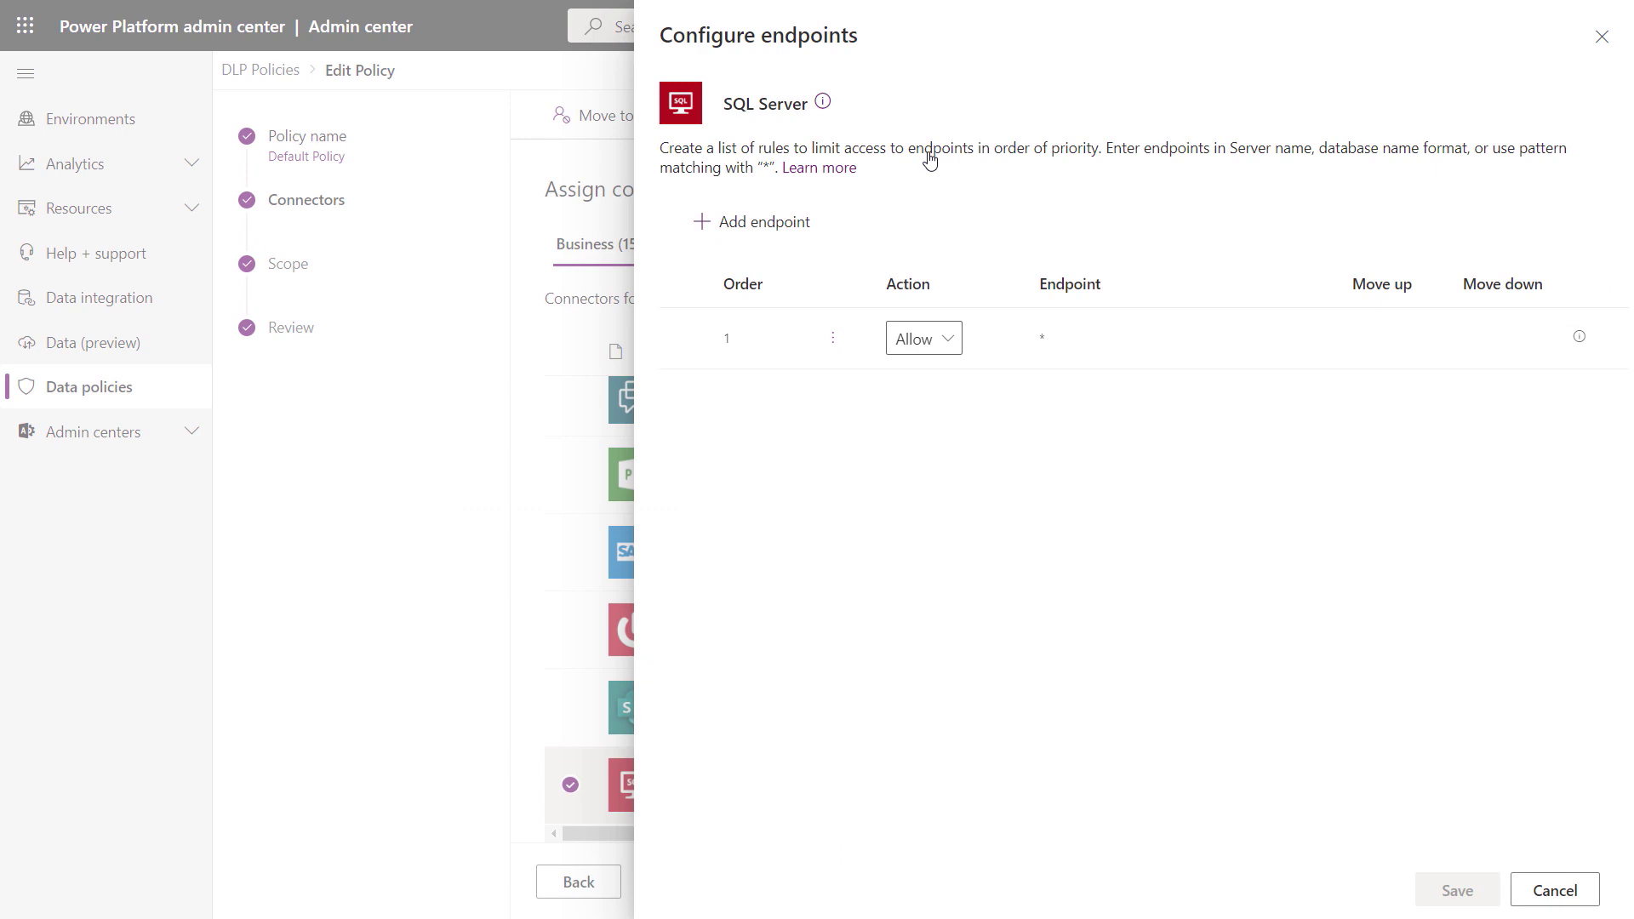
left_click(762, 223)
left_click(1106, 341)
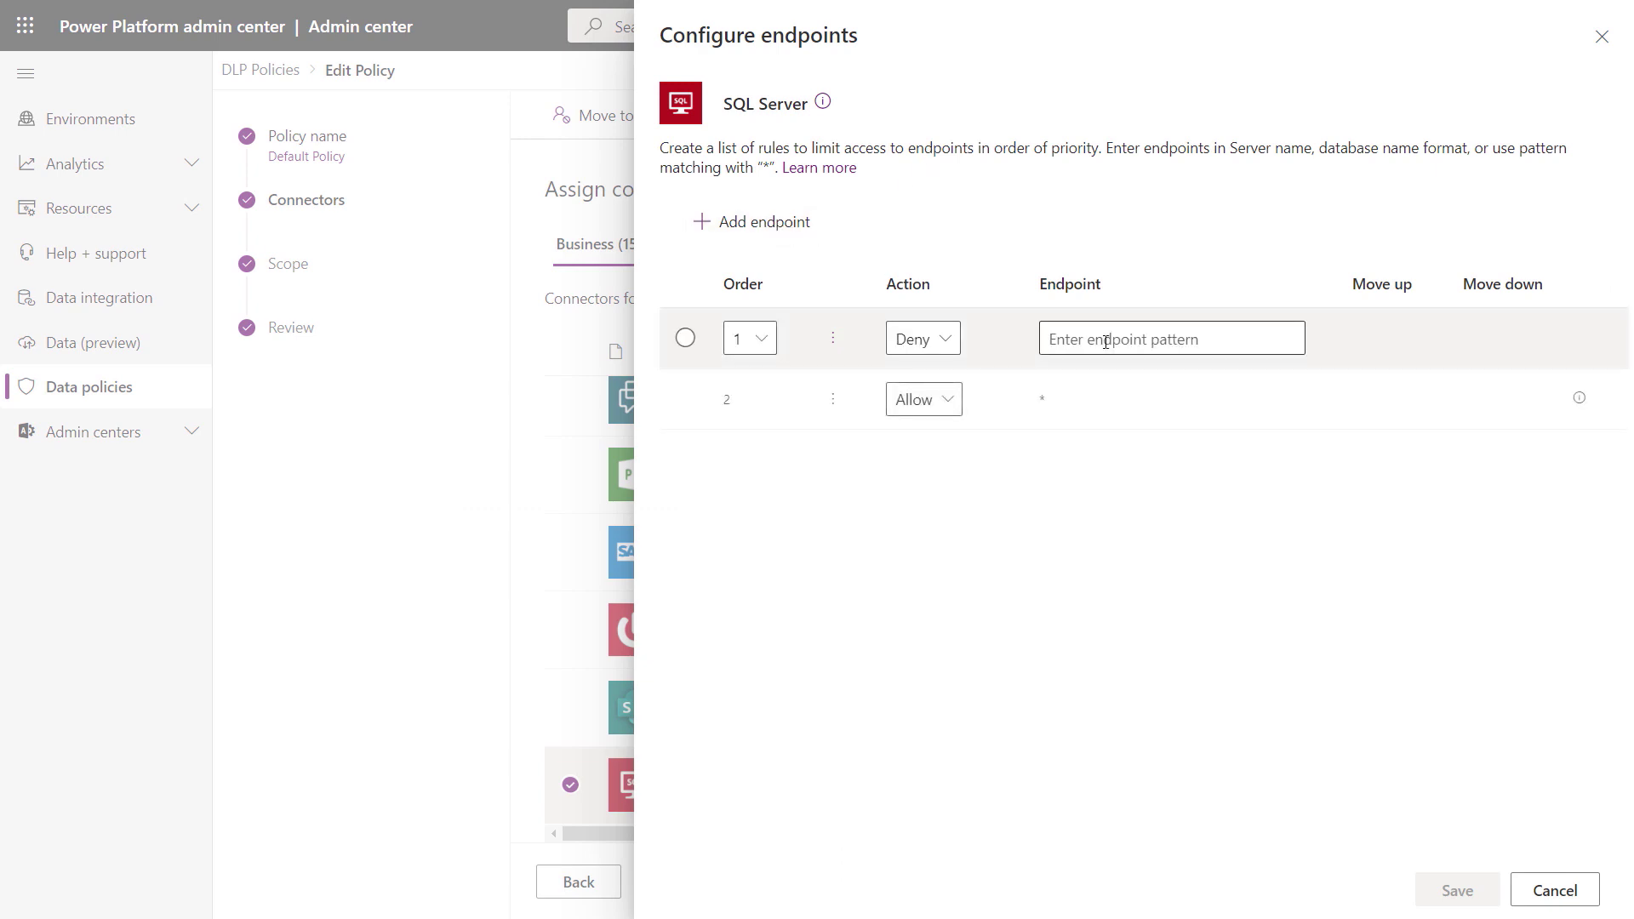
left_click(948, 400)
left_click(915, 473)
- Set the first SQL Server endpoint rule to Allow for the endpoint 11.22.33.444, 1401, database_1
left_click(1083, 339)
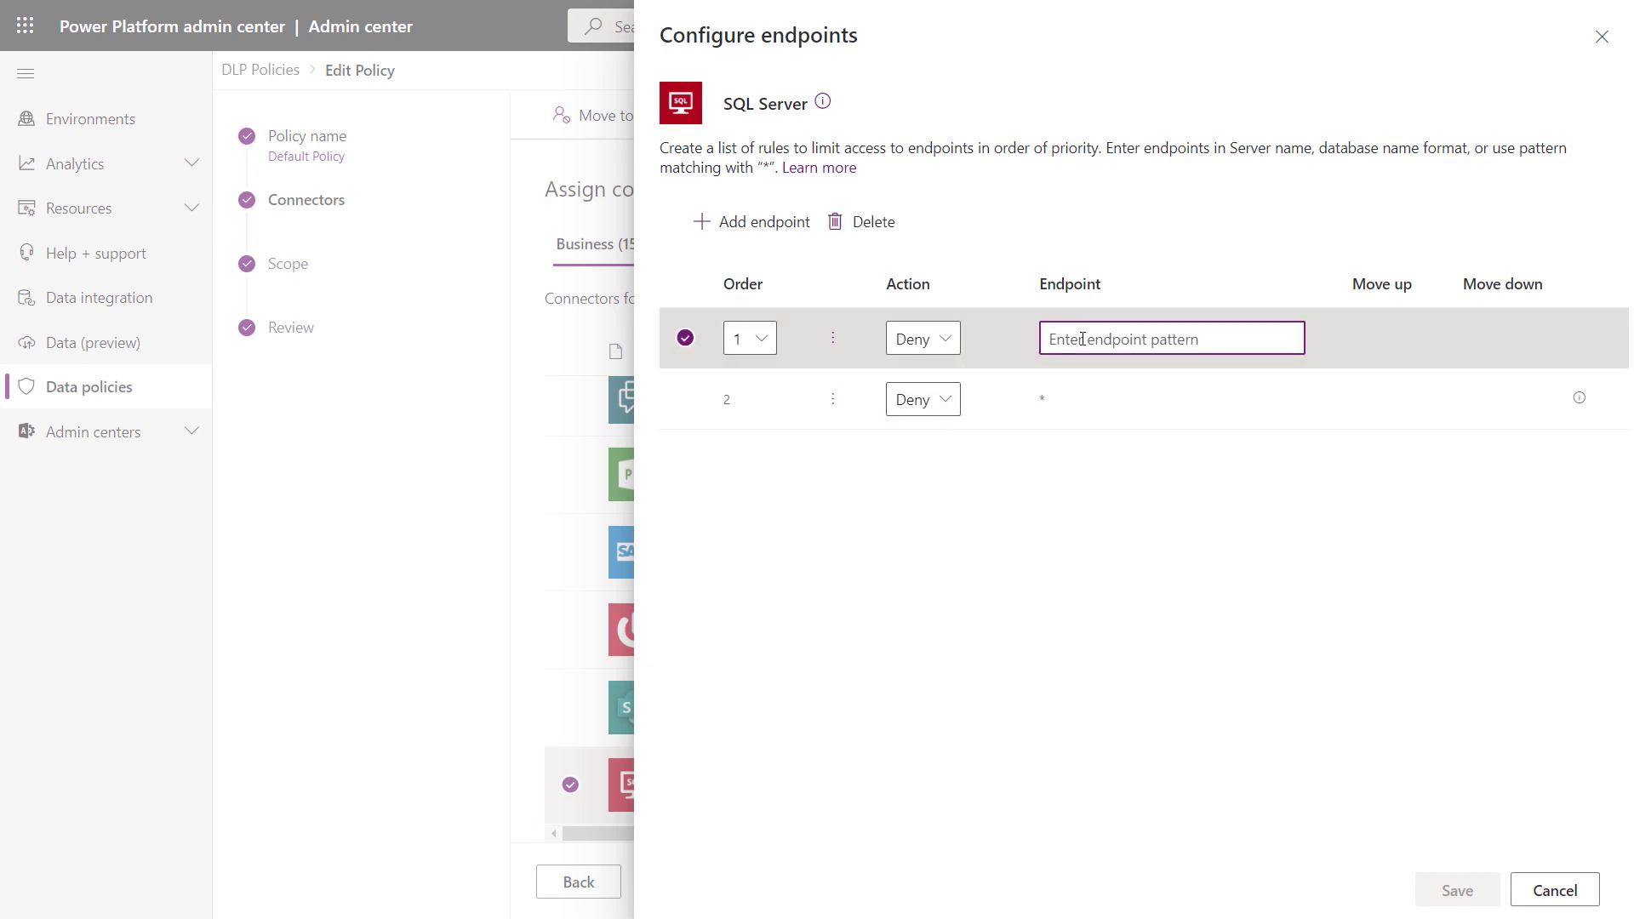
type("11.22.33.444, 1401, database_1")
left_click(937, 341)
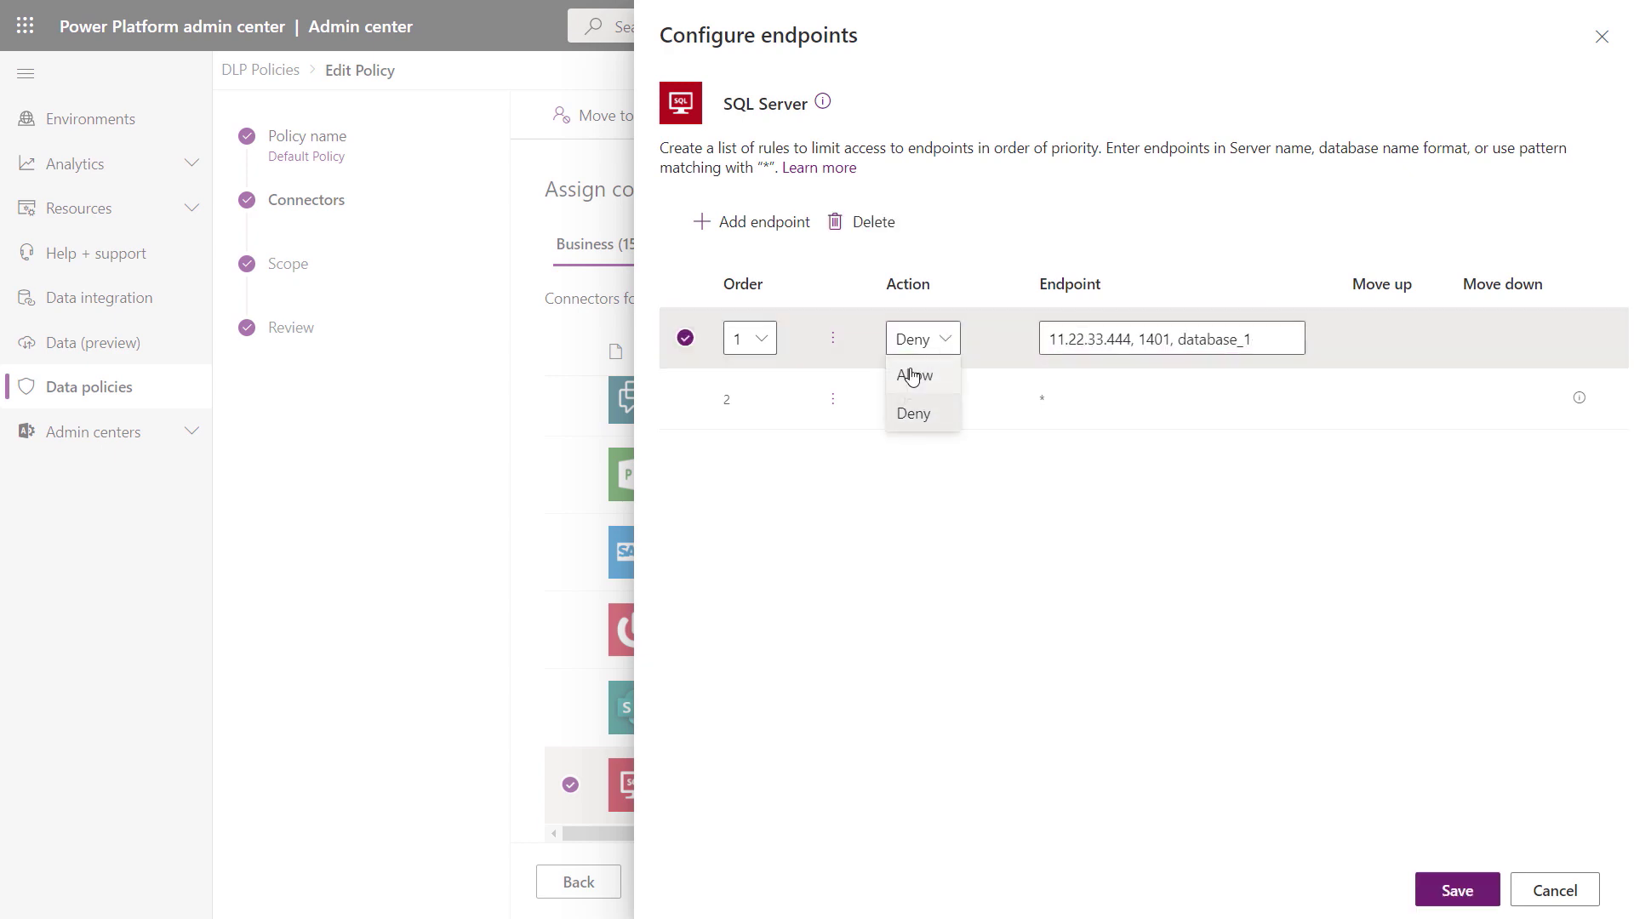
left_click(914, 369)
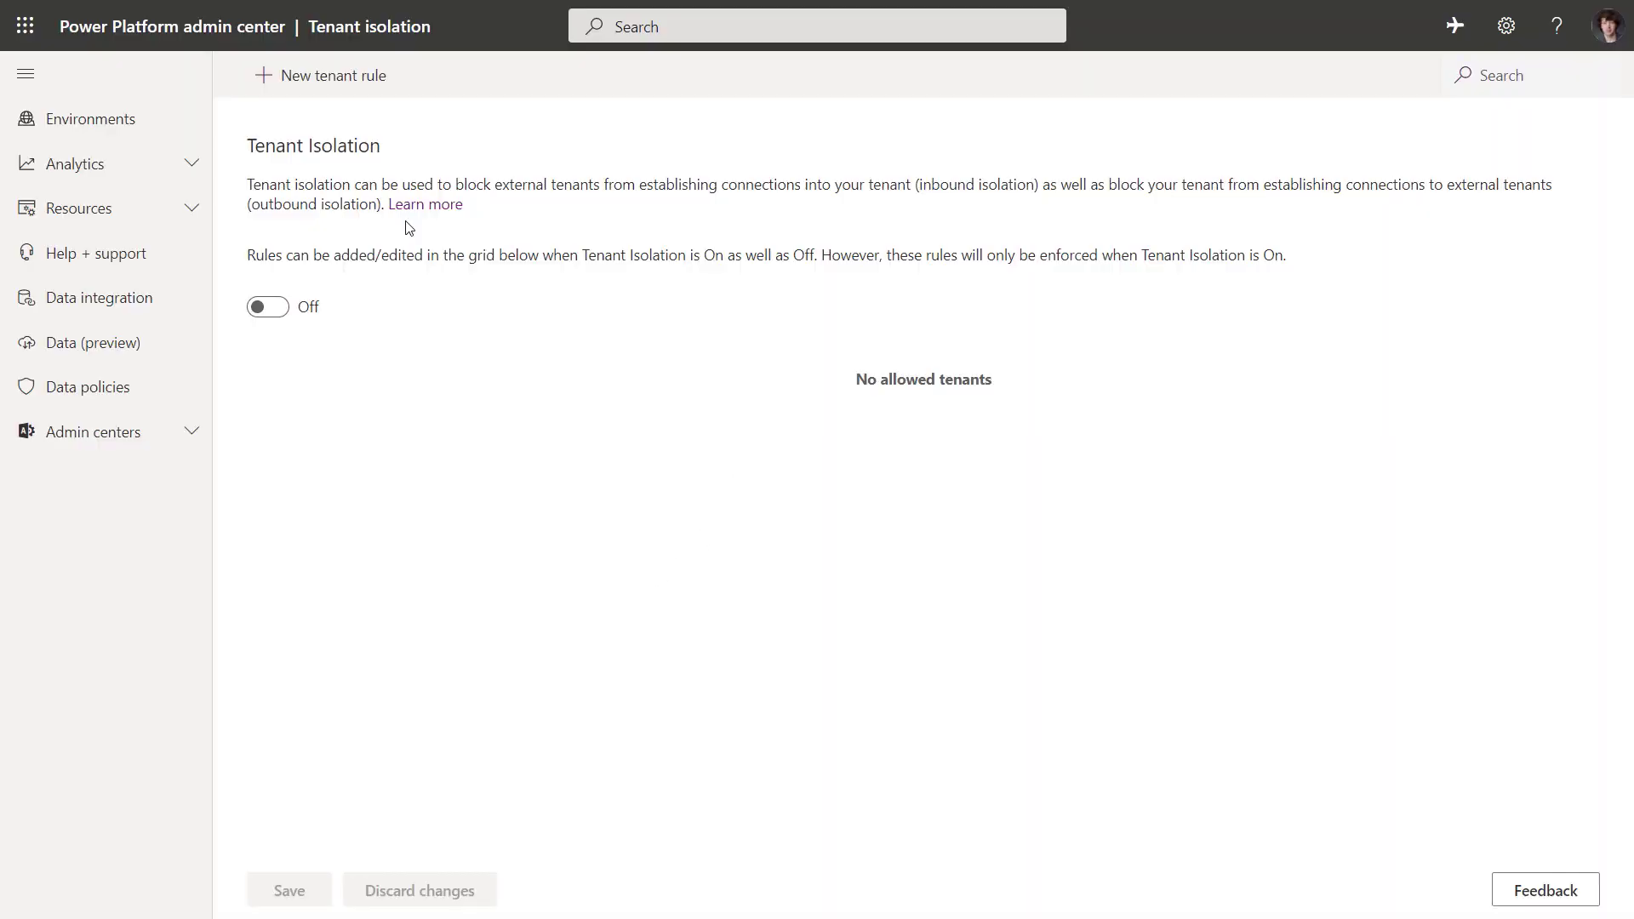
- Create and save a tenant isolation rule with direction Inbound and Outbound for the domain contoso.com
left_click(294, 79)
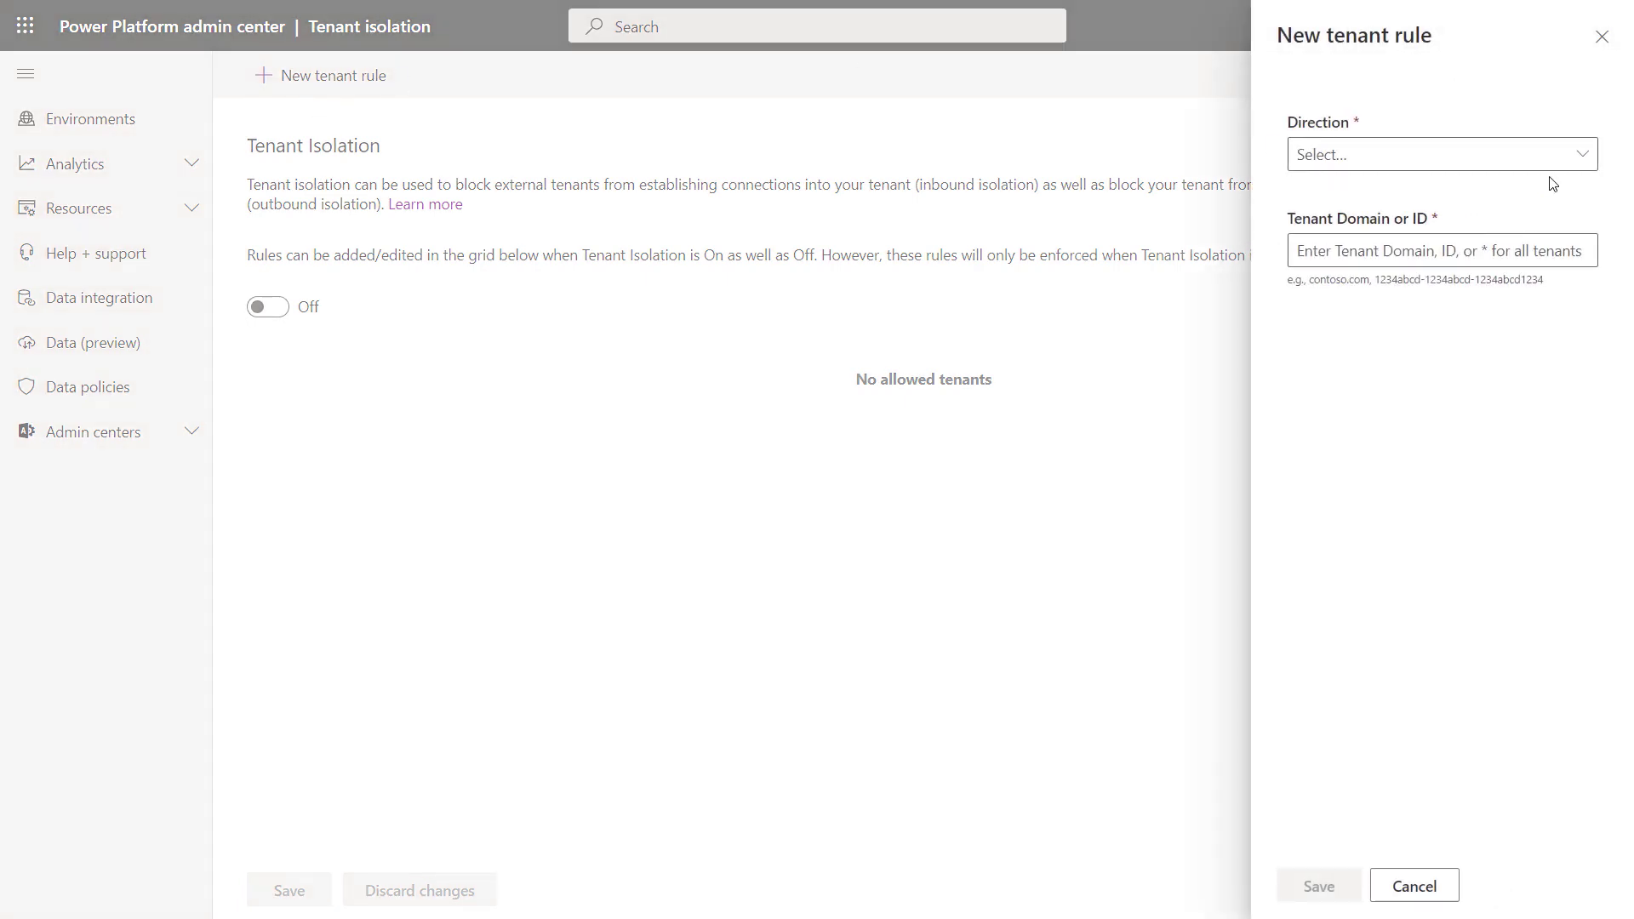
left_click(1359, 156)
left_click(1354, 267)
left_click(1342, 247)
type("contoso.com")
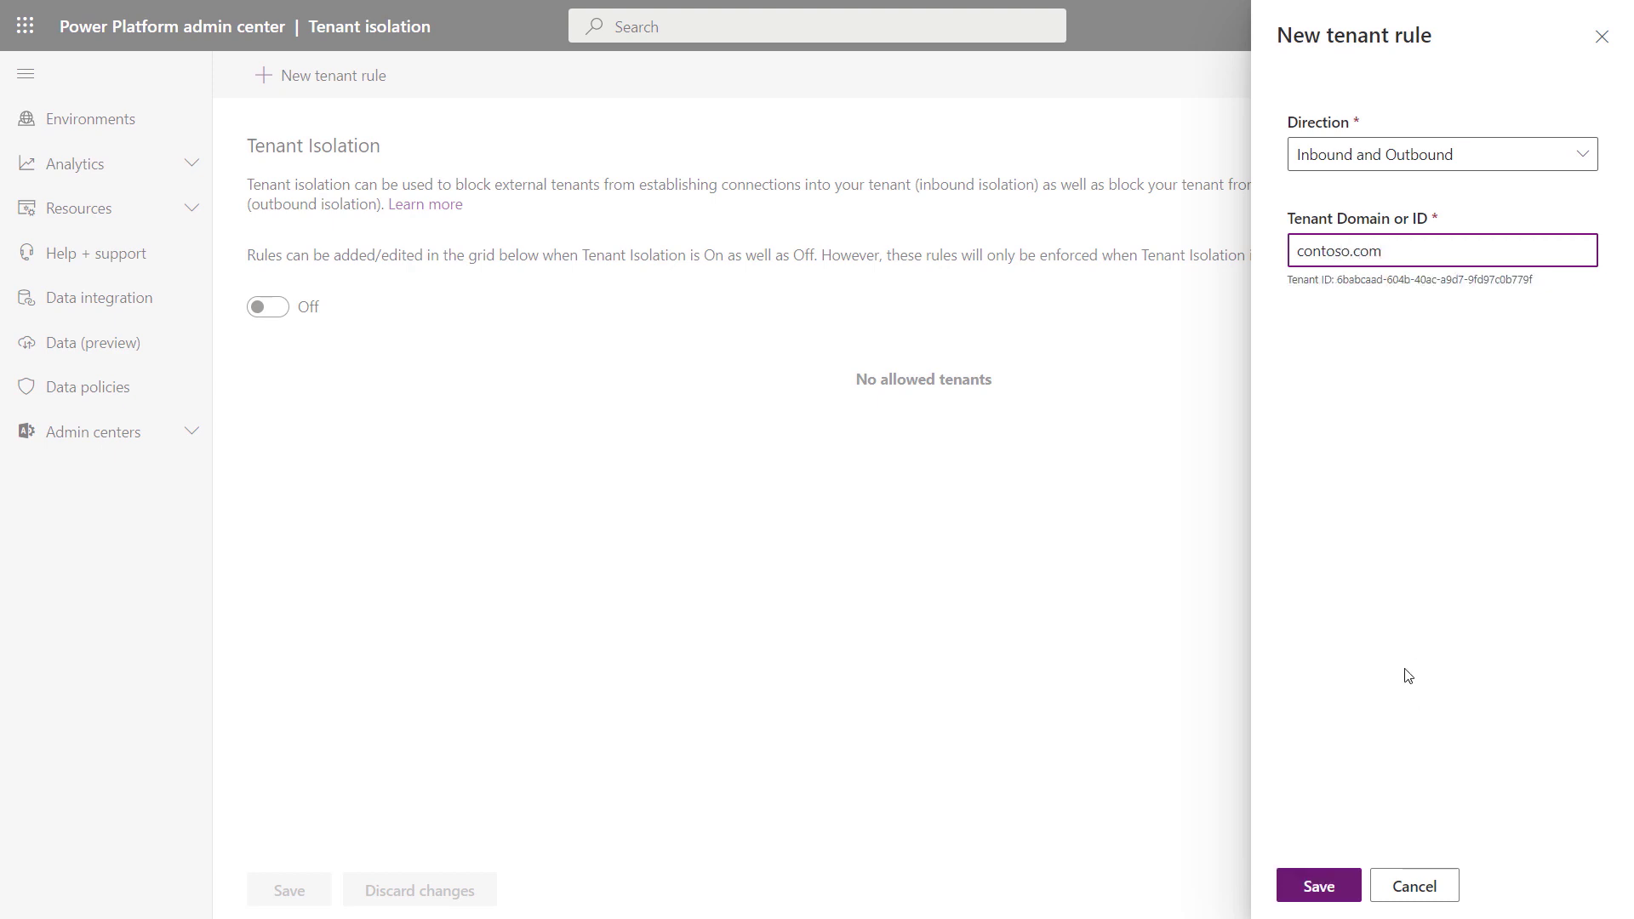
left_click(1317, 887)
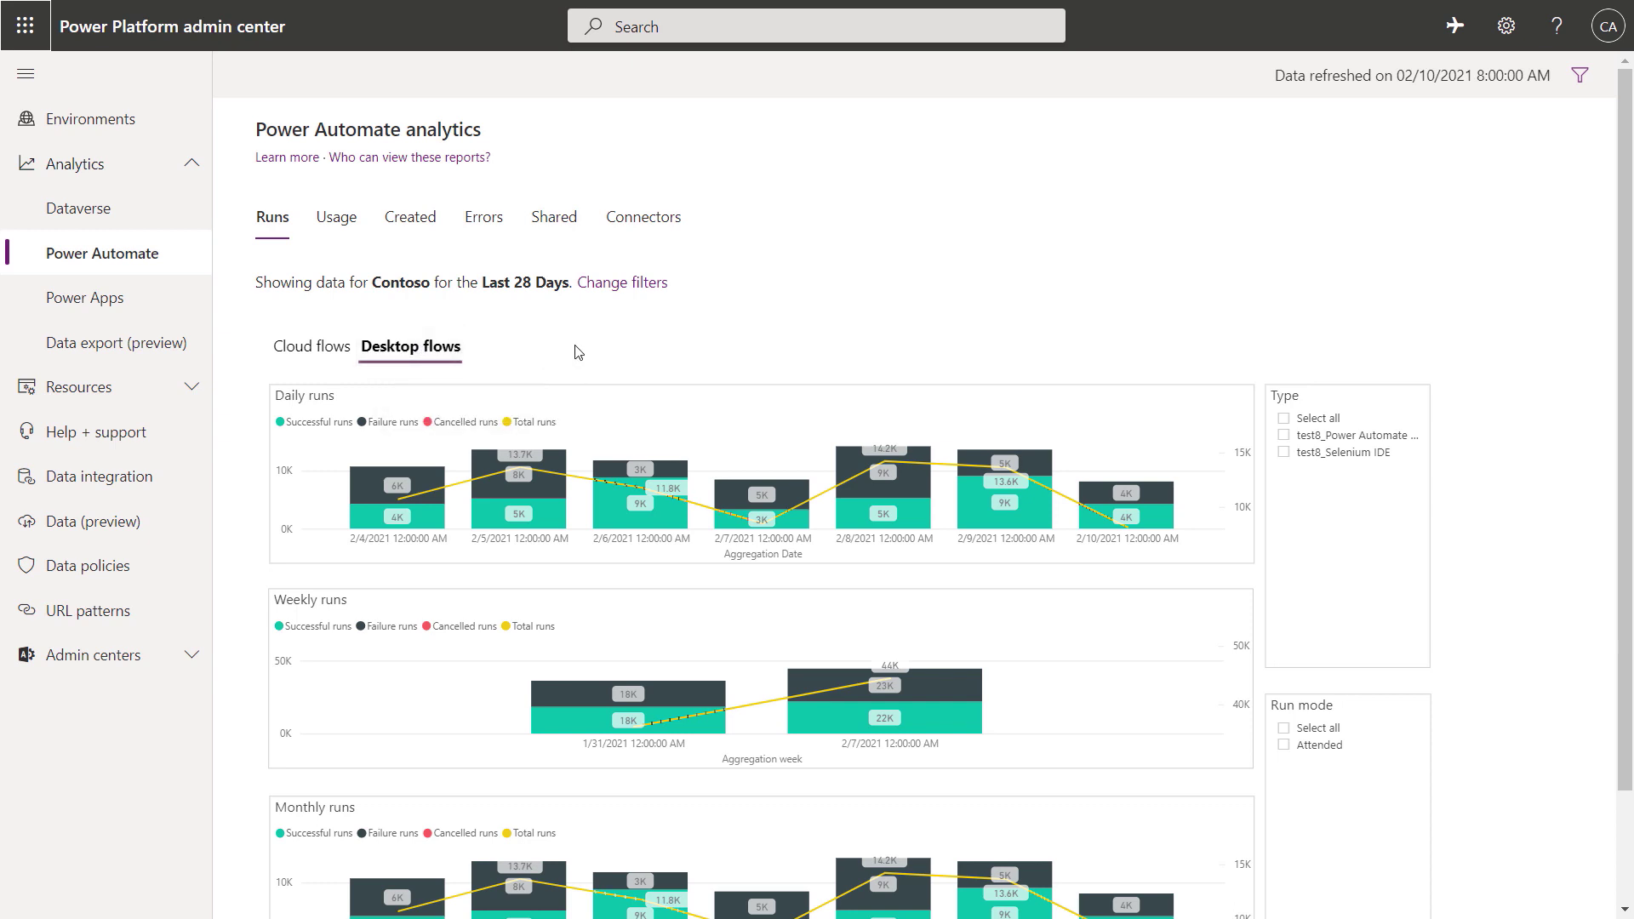
- Review the Power Apps usage analytics and open the app usage table in focus mode
left_click(138, 303)
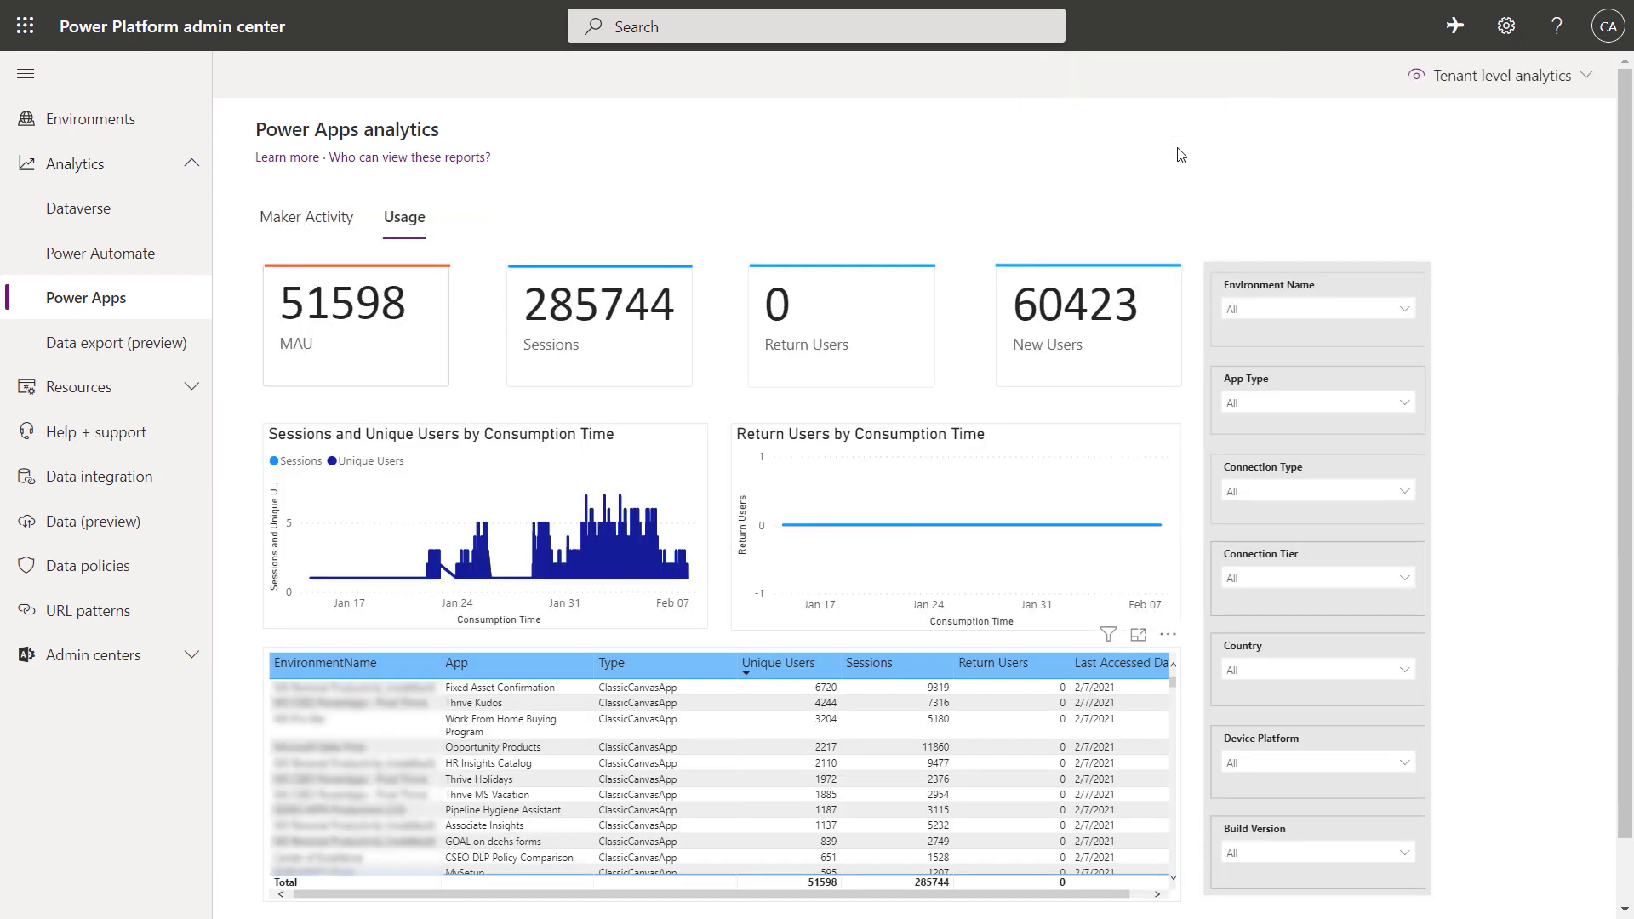
scroll(1178, 155, "down", 1)
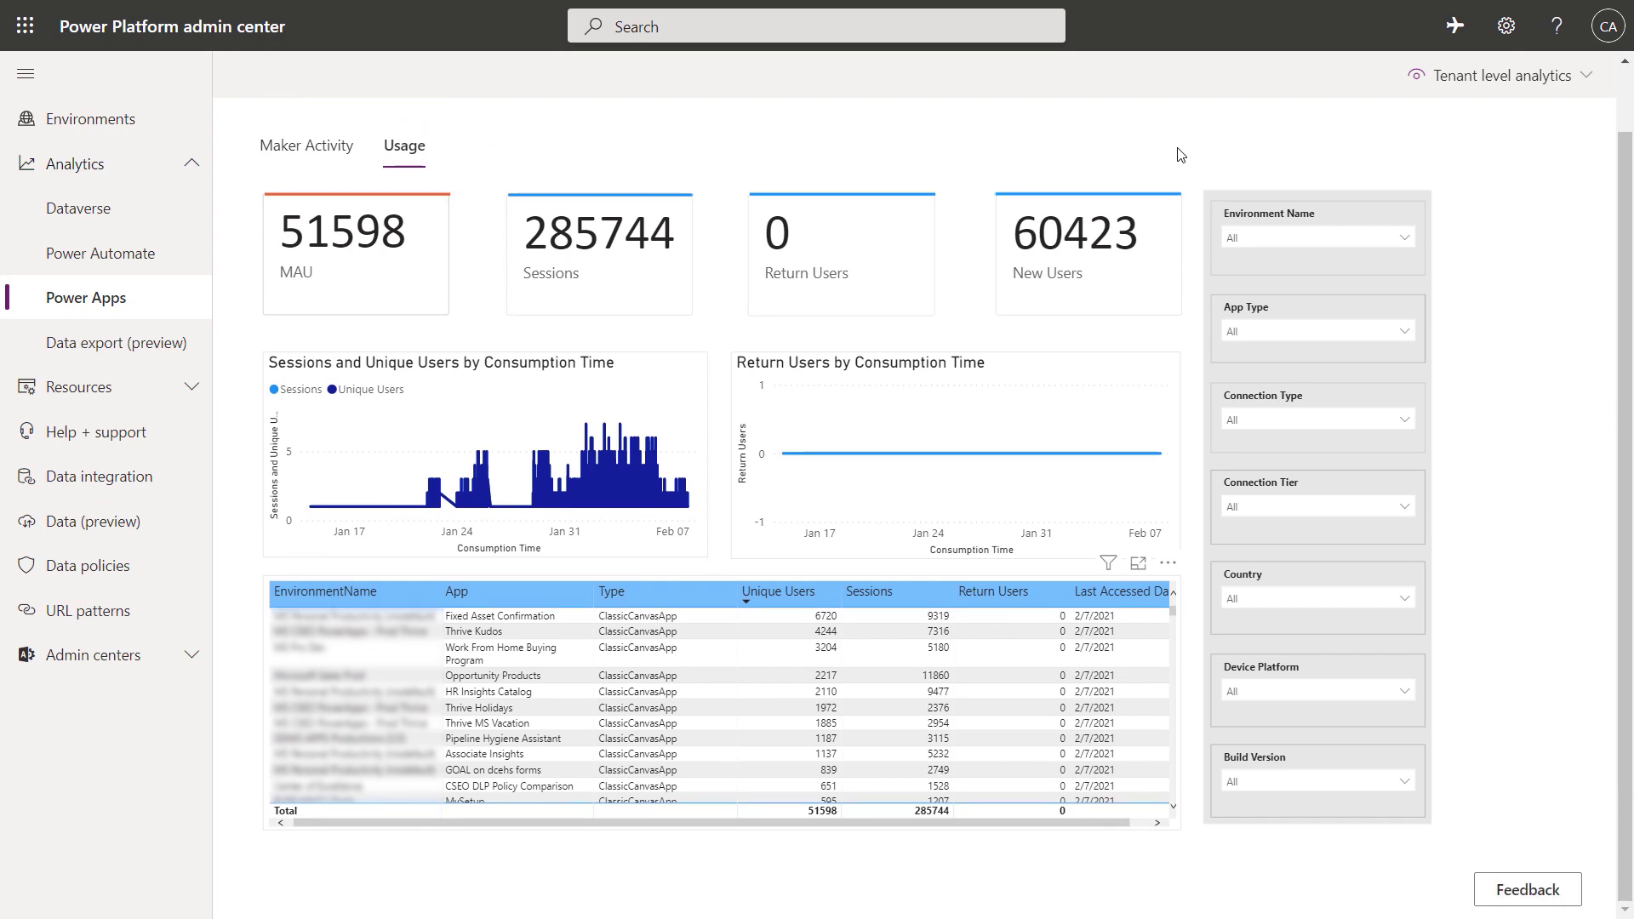
left_click(1138, 563)
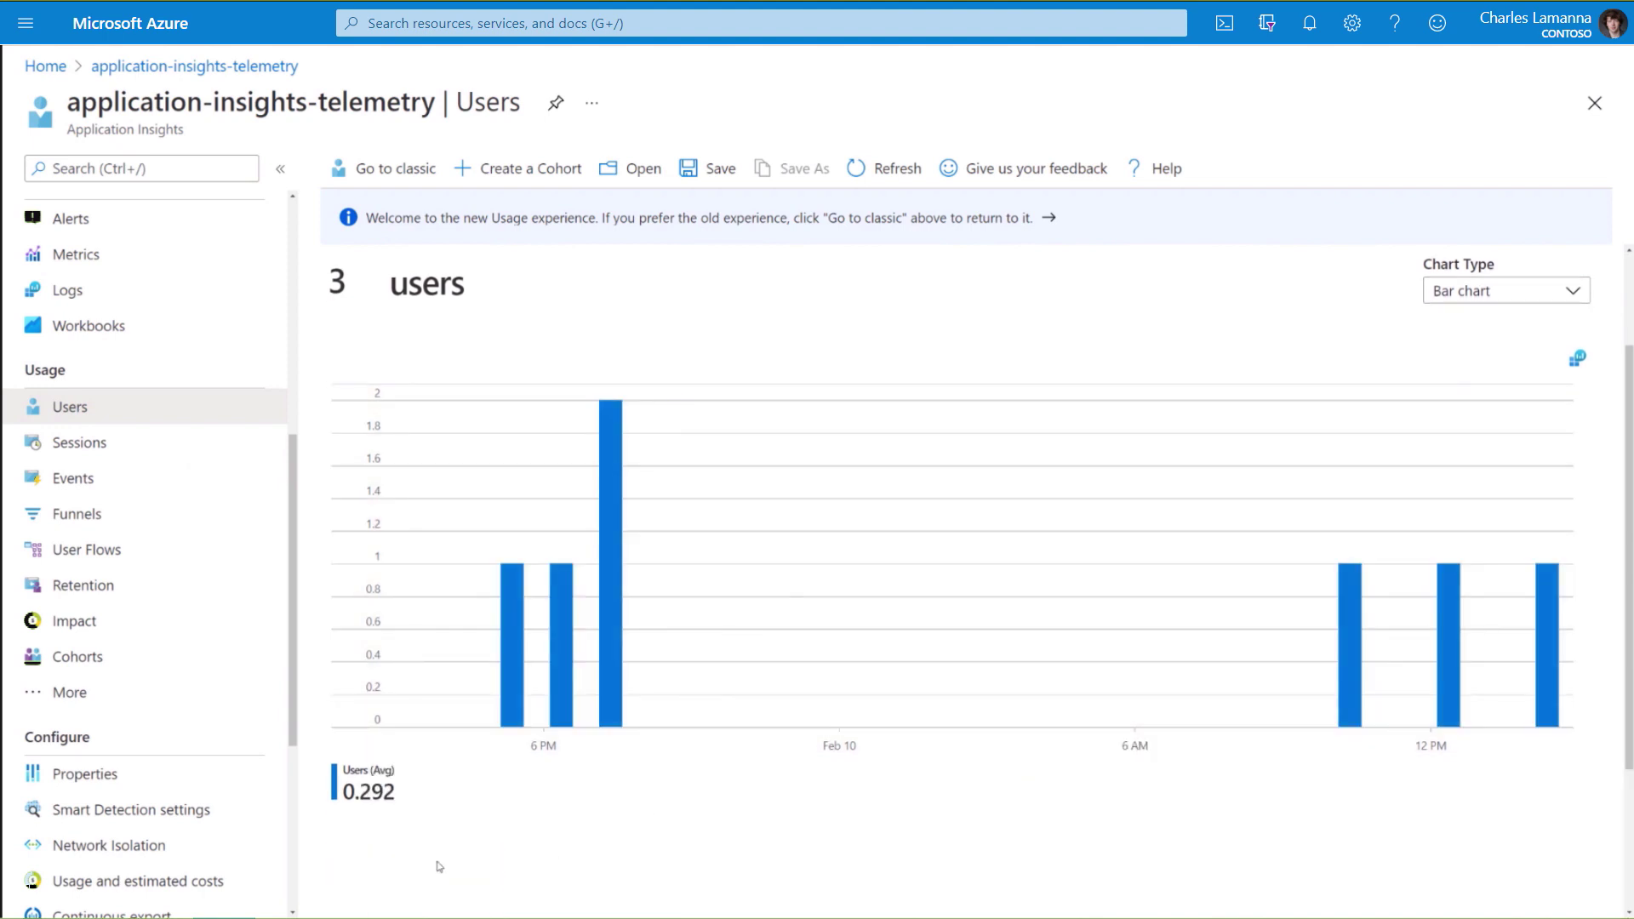
- Switch to Microsoft Azure, examine the Application Insights user statistics and open the Sessions details
scroll(630, 787, "down", 5)
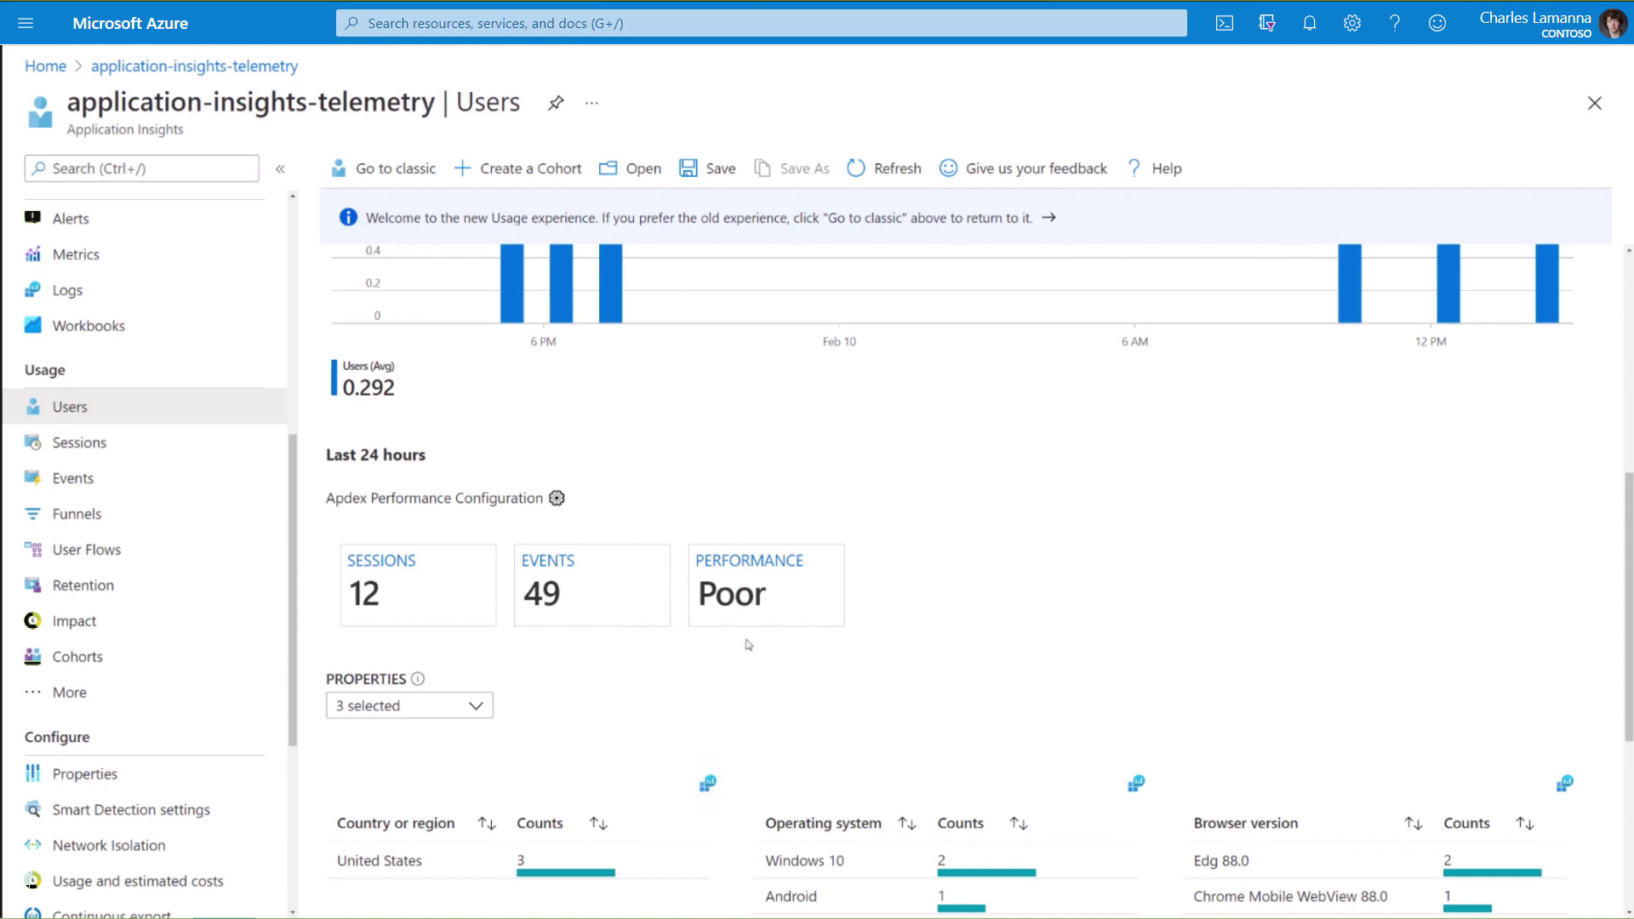
scroll(748, 645, "down", 3)
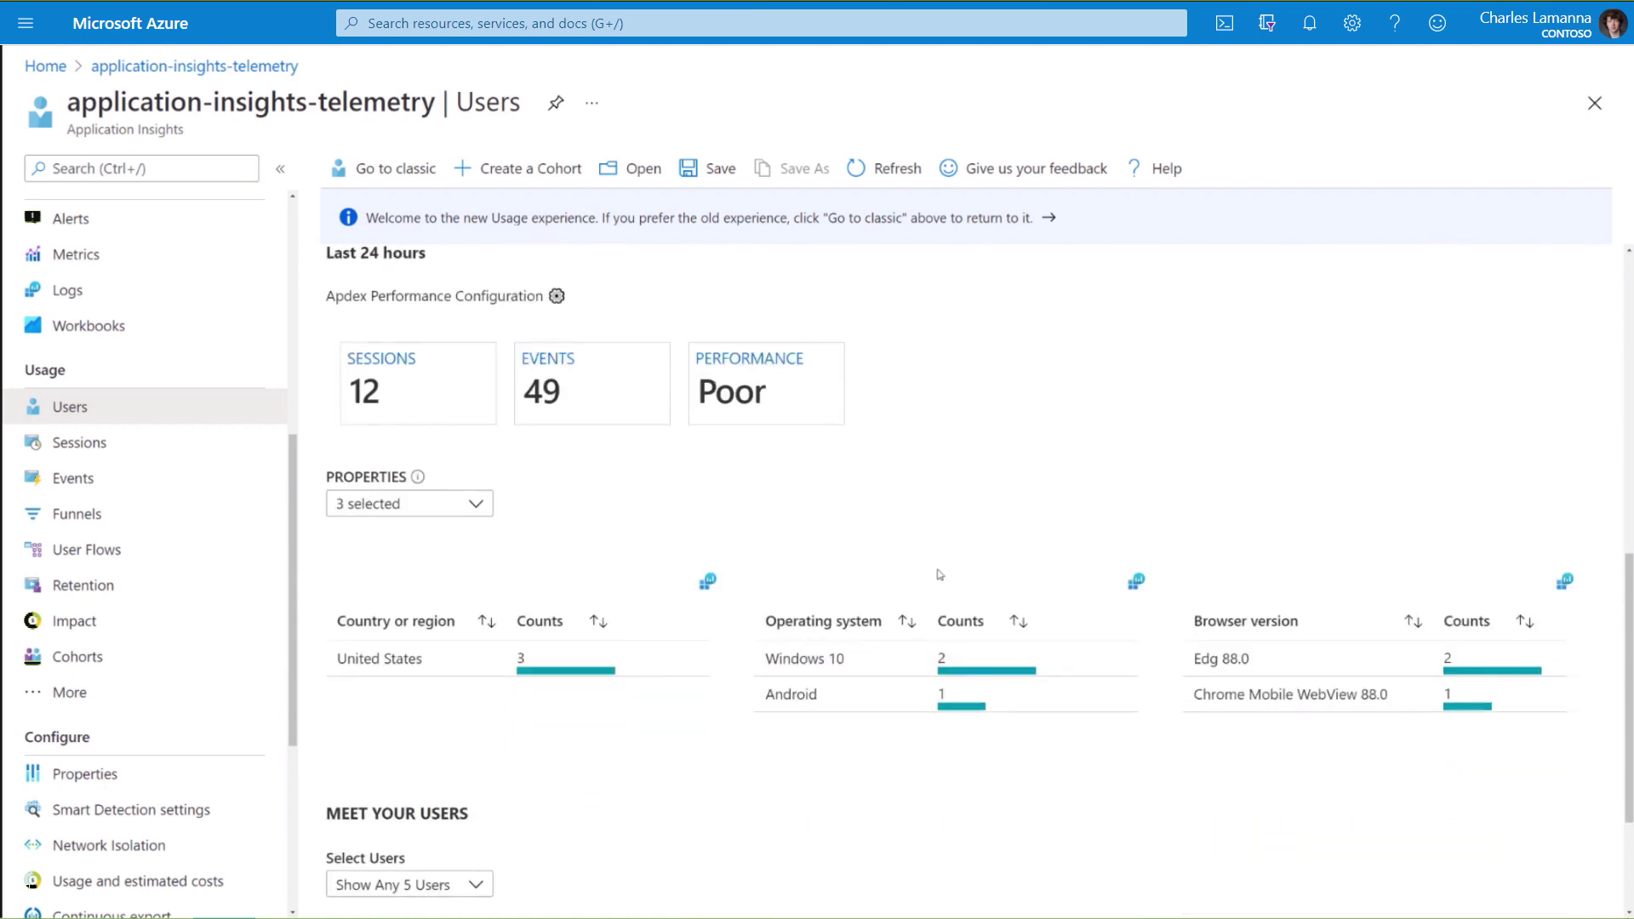
left_click(374, 375)
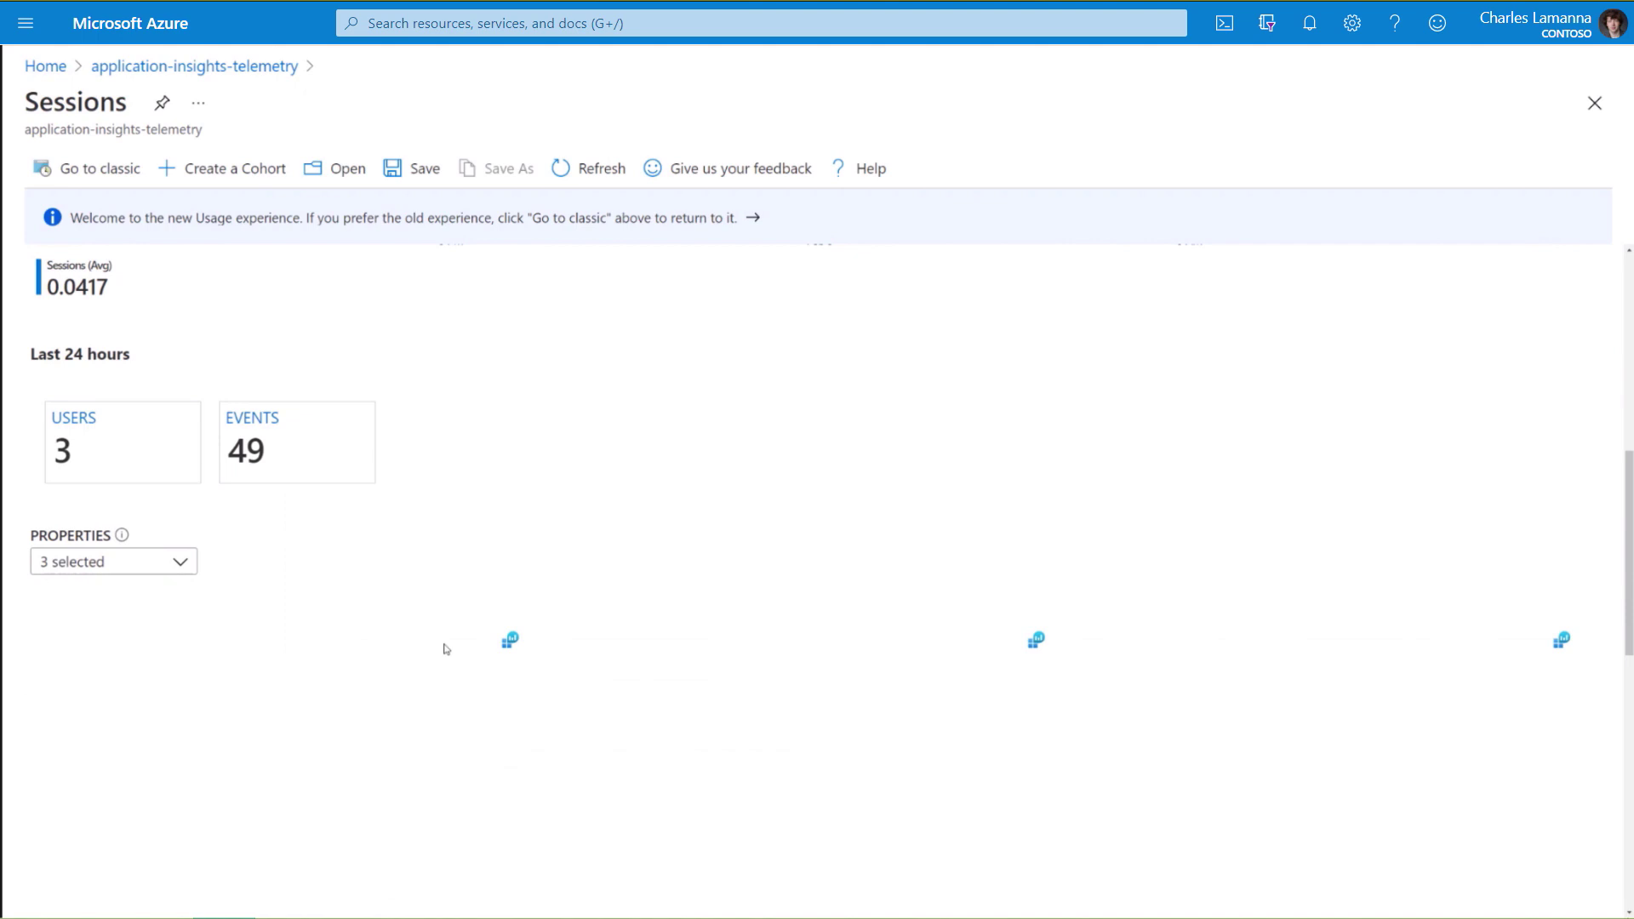
scroll(429, 643, "down", 3)
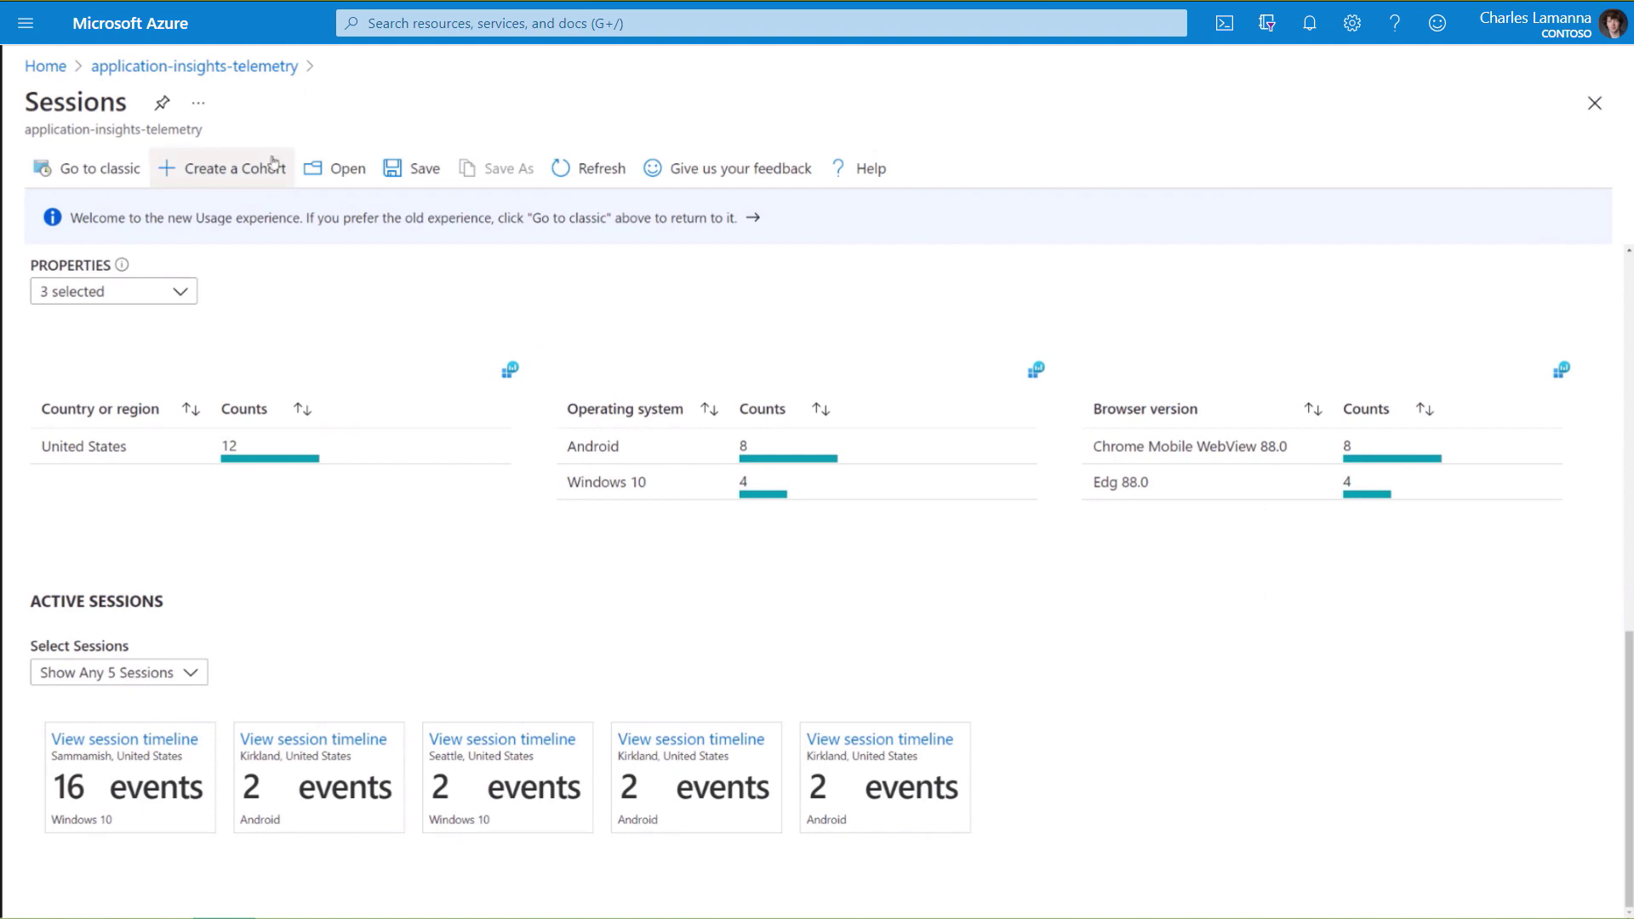
- Review the per-screen event statistics of application-insights-telemetry and examine the user flows before and after HomeScreen
left_click(244, 67)
left_click(95, 477)
scroll(644, 624, "down", 2)
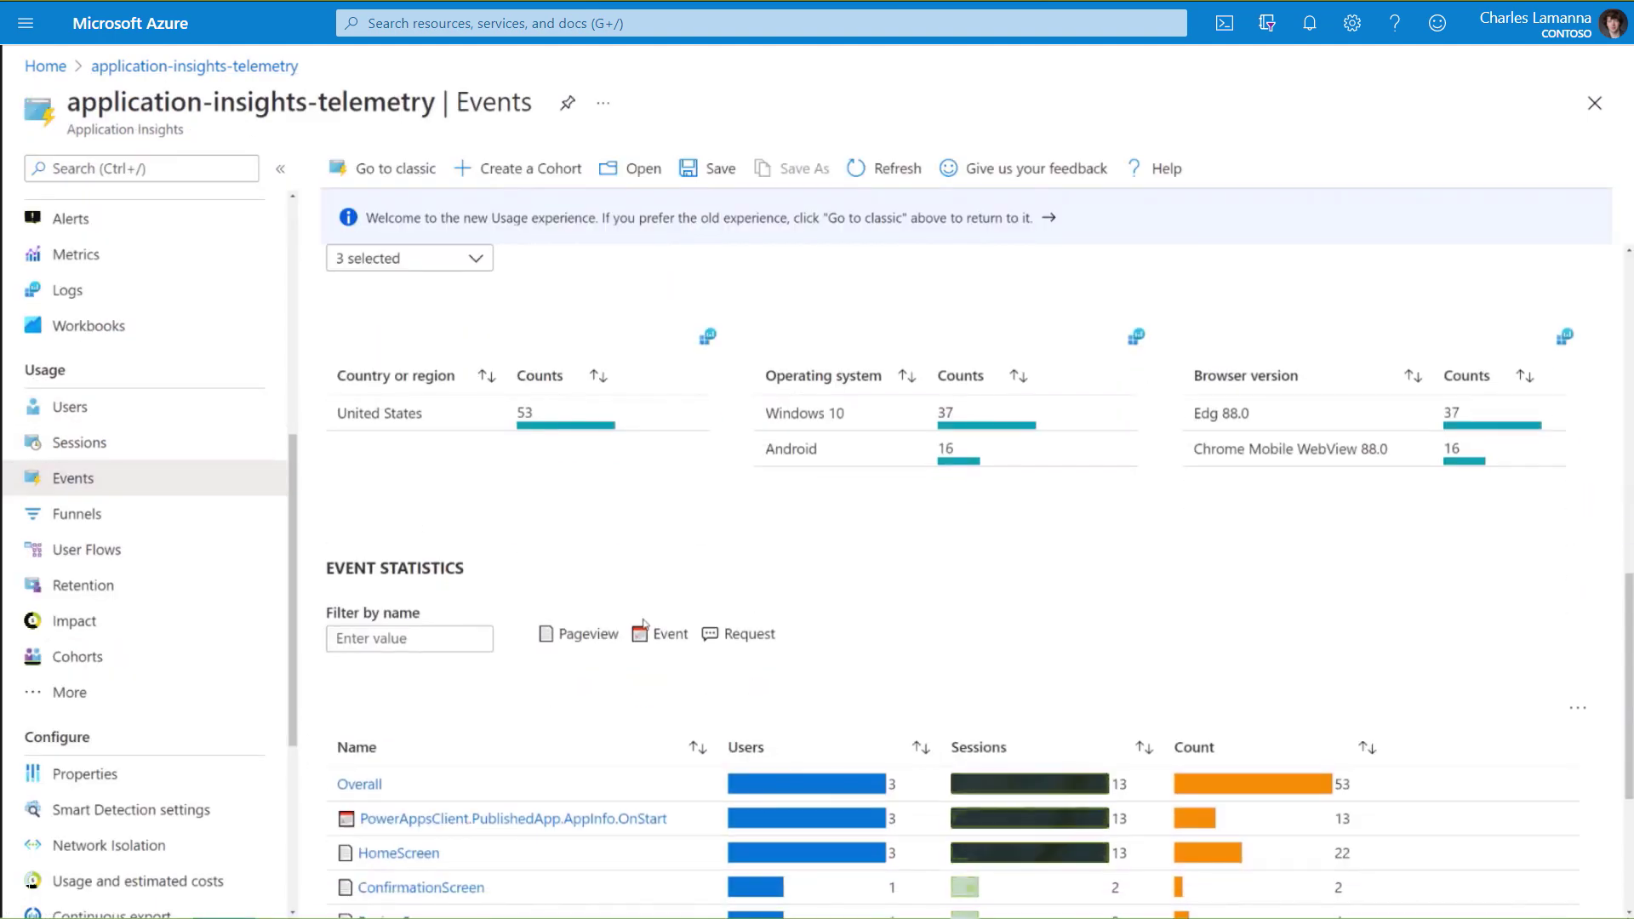
scroll(645, 624, "down", 4)
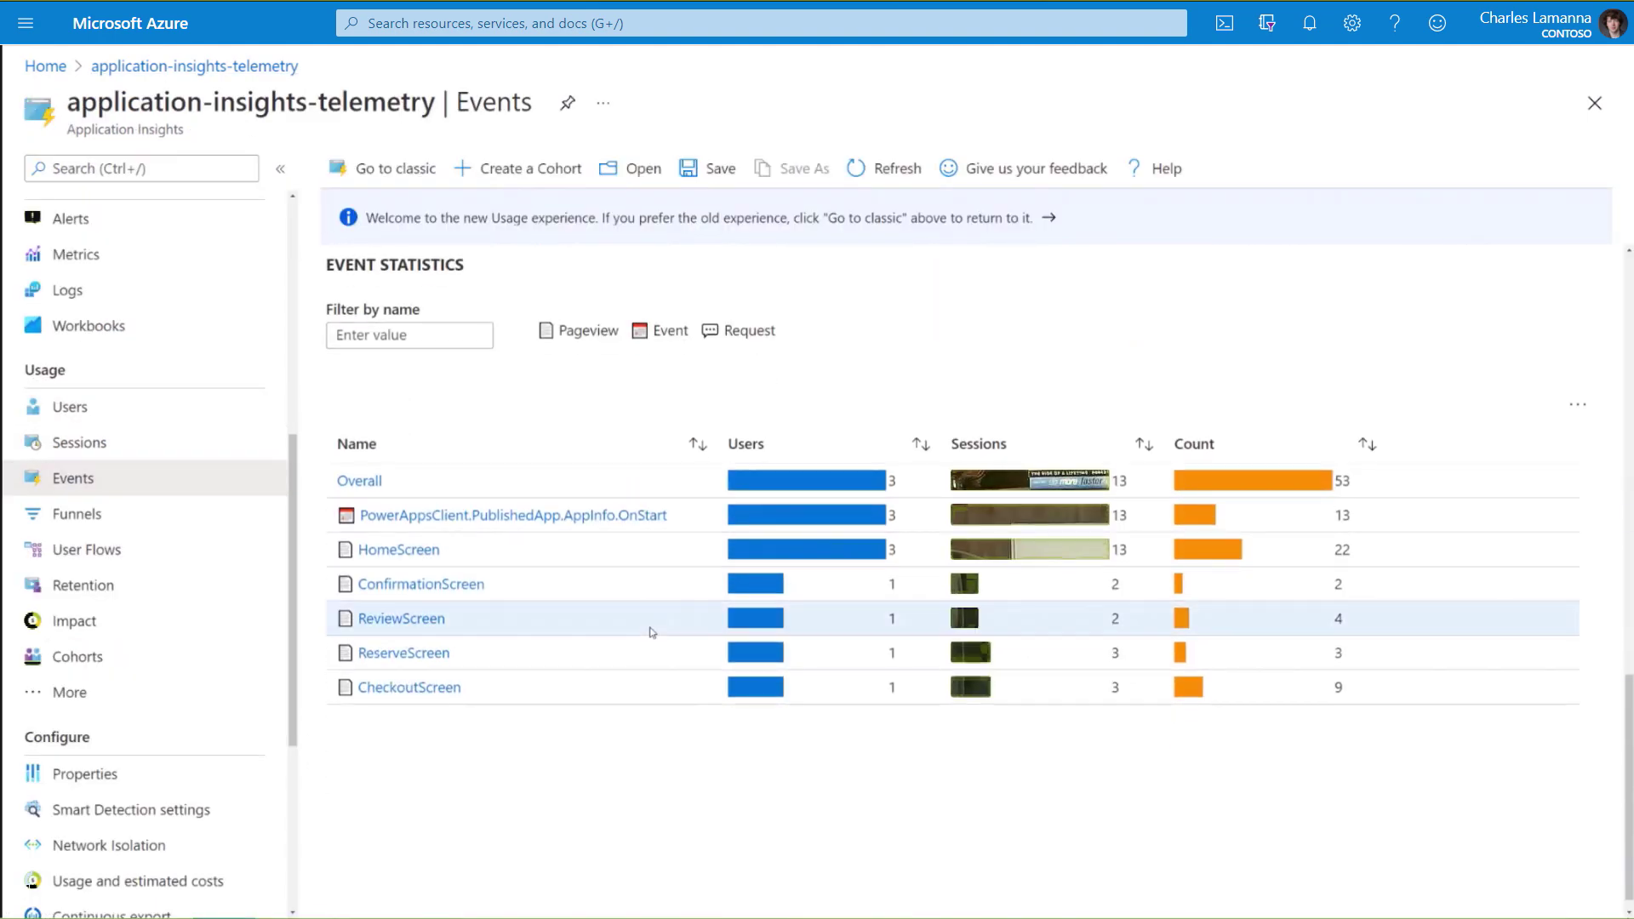
left_click(86, 550)
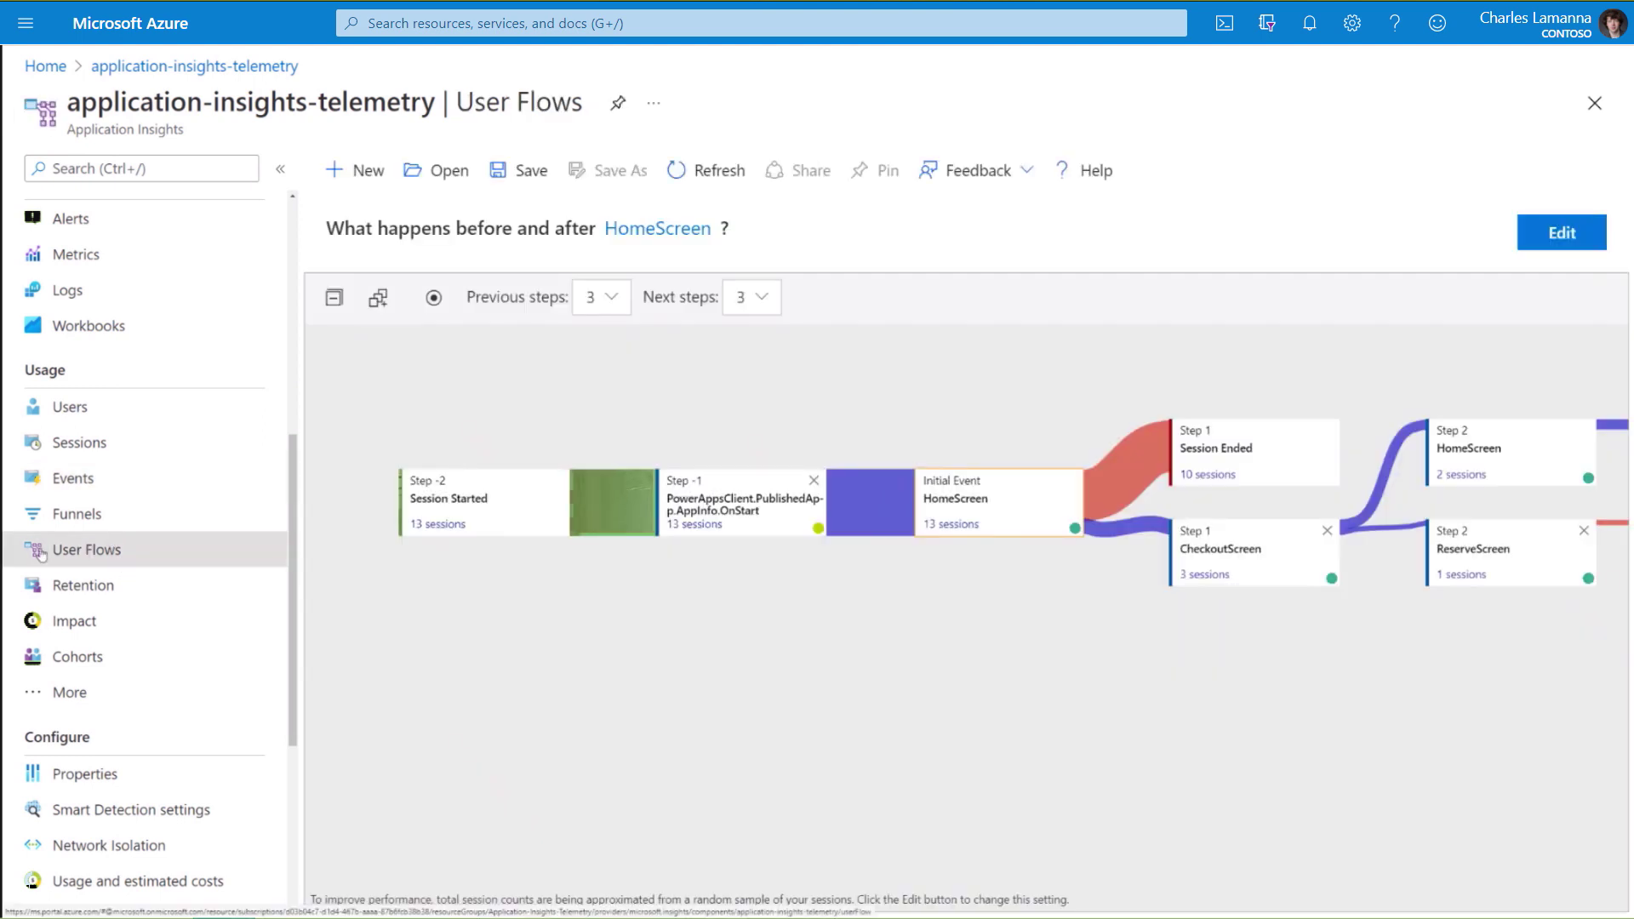
left_click_drag(703, 693, 577, 685)
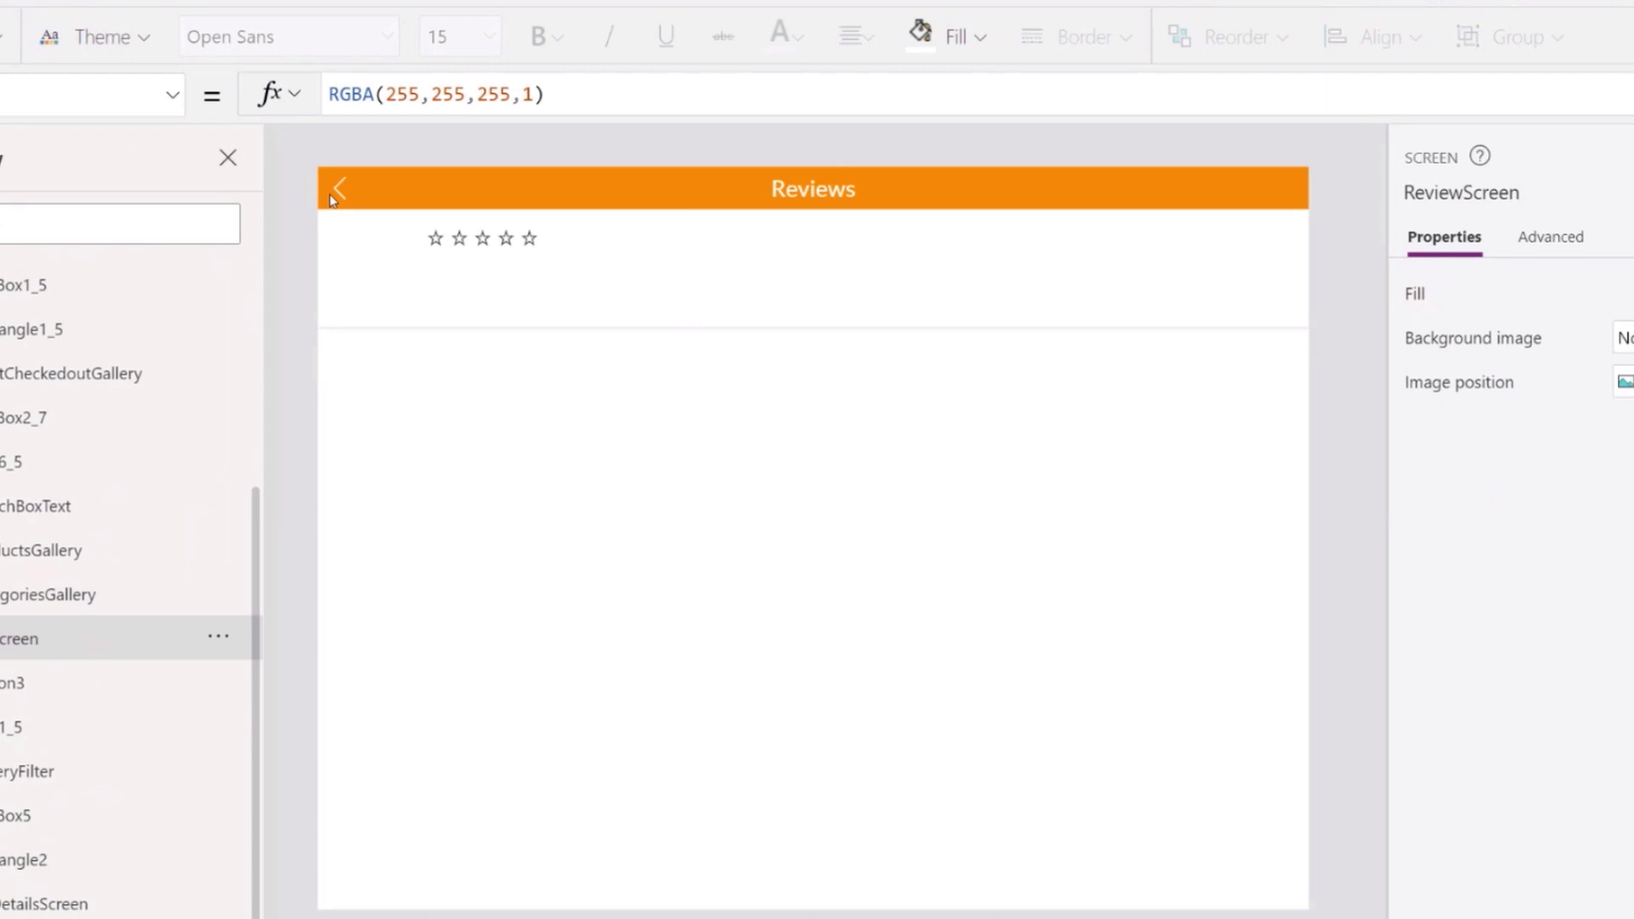
- Switch to the Power Apps editor and examine the App Feedback Trace formula of the back icon on ReviewScreen in an enlarged formula bar
left_click(337, 190)
left_click_drag(501, 136, 477, 470)
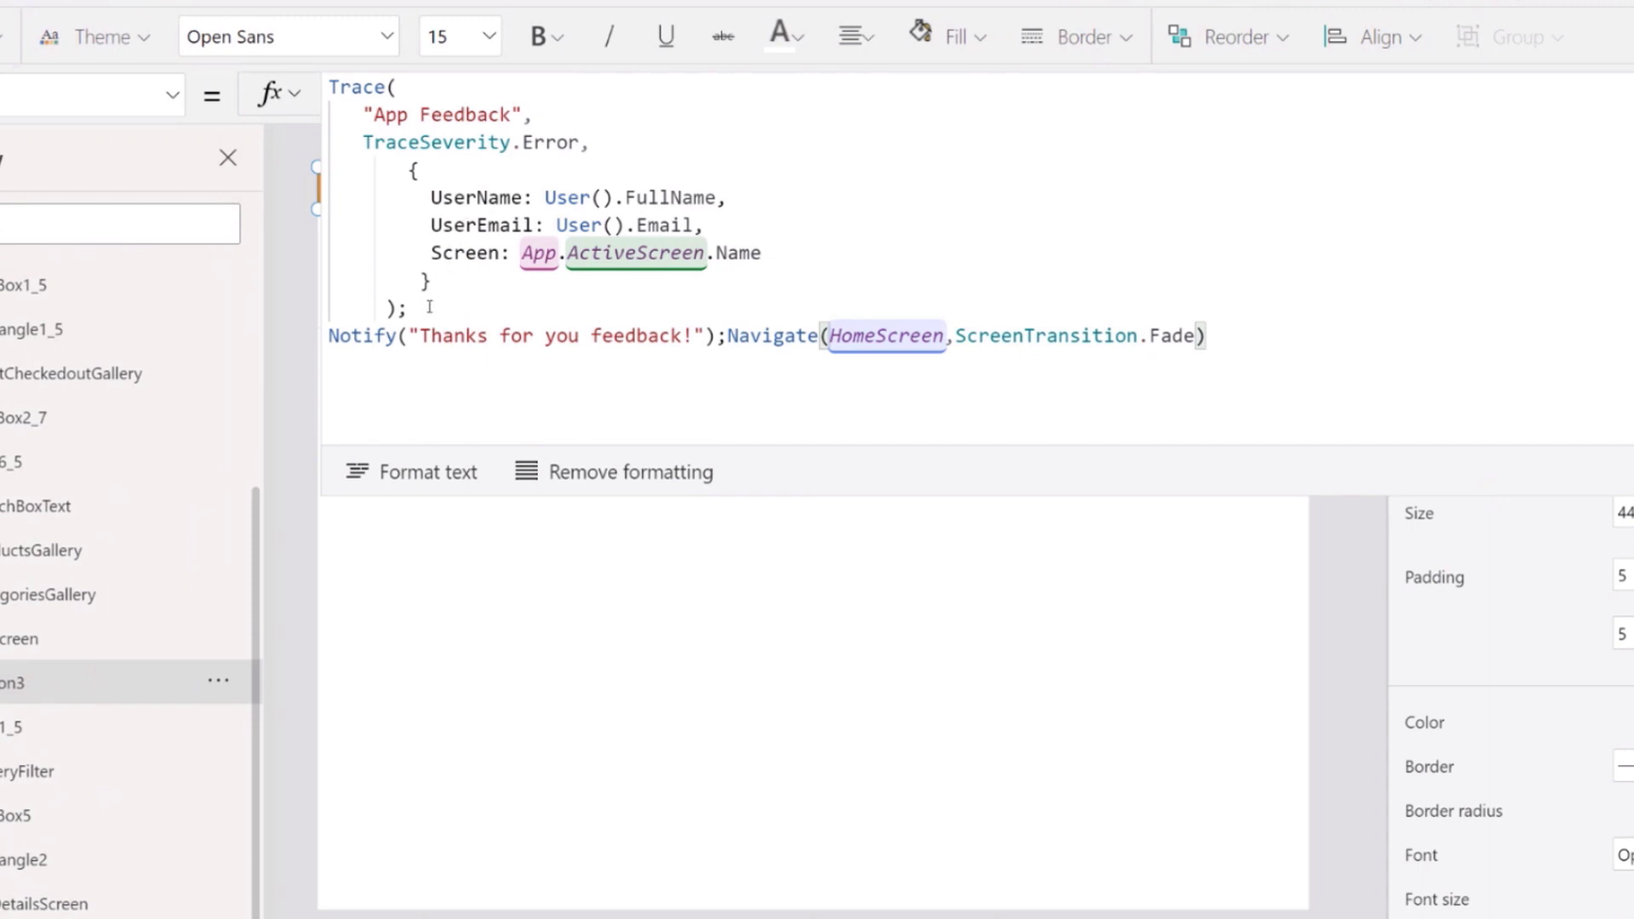
left_click_drag(431, 305, 365, 138)
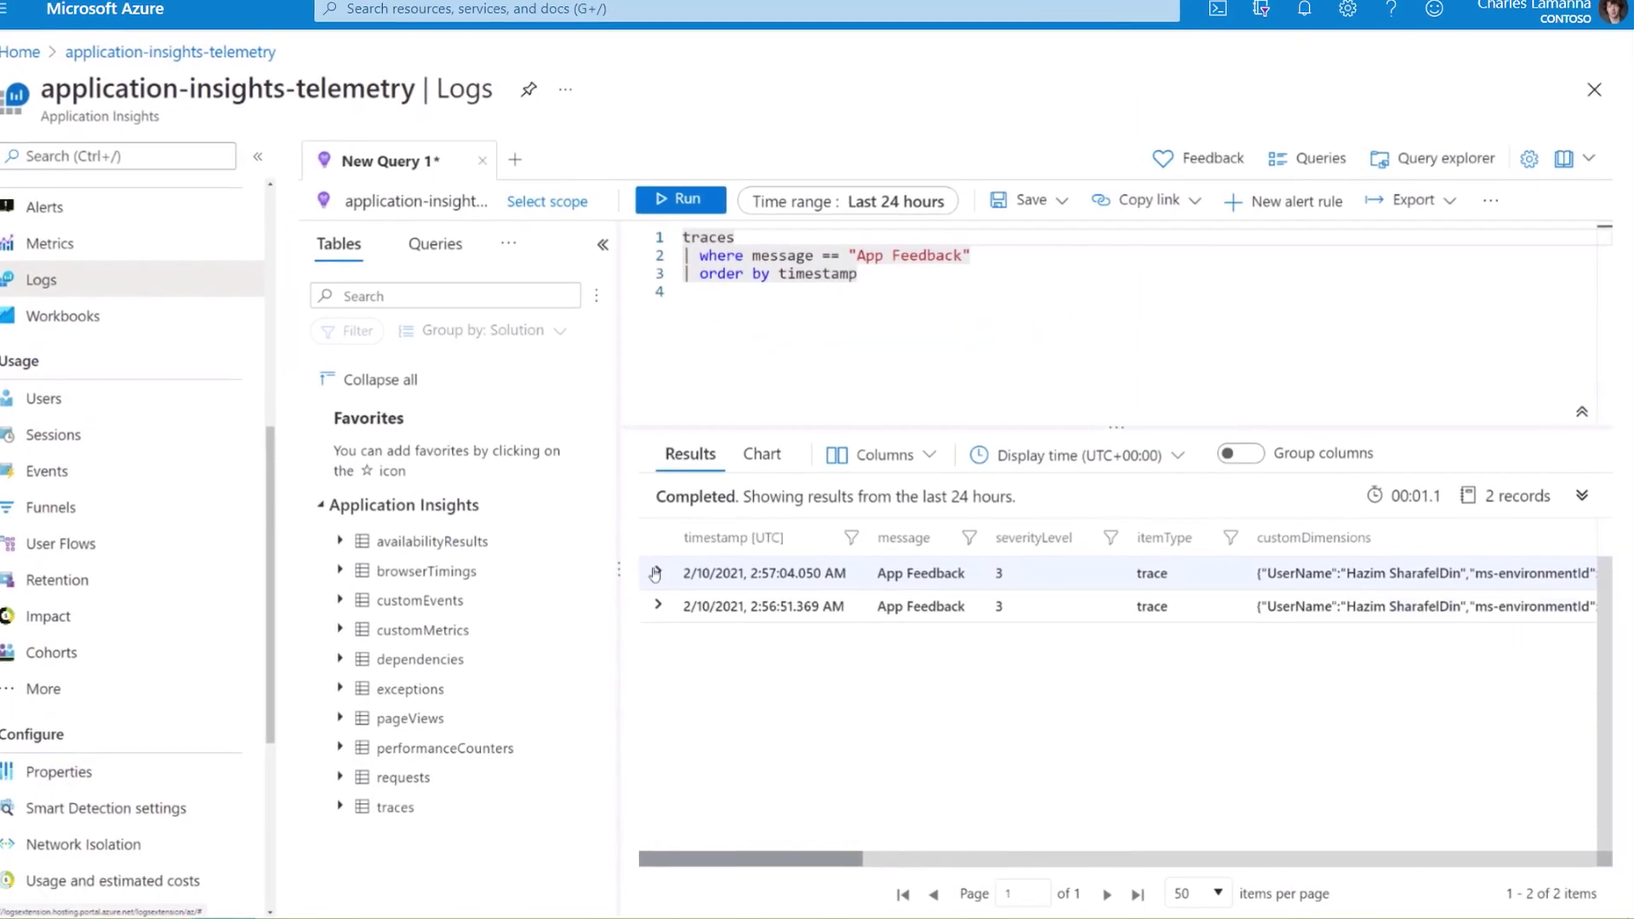
- Switch to the Azure Application Insights logs, expand the first App Feedback trace and examine its customDimensions, app session ID and client details
left_click(655, 568)
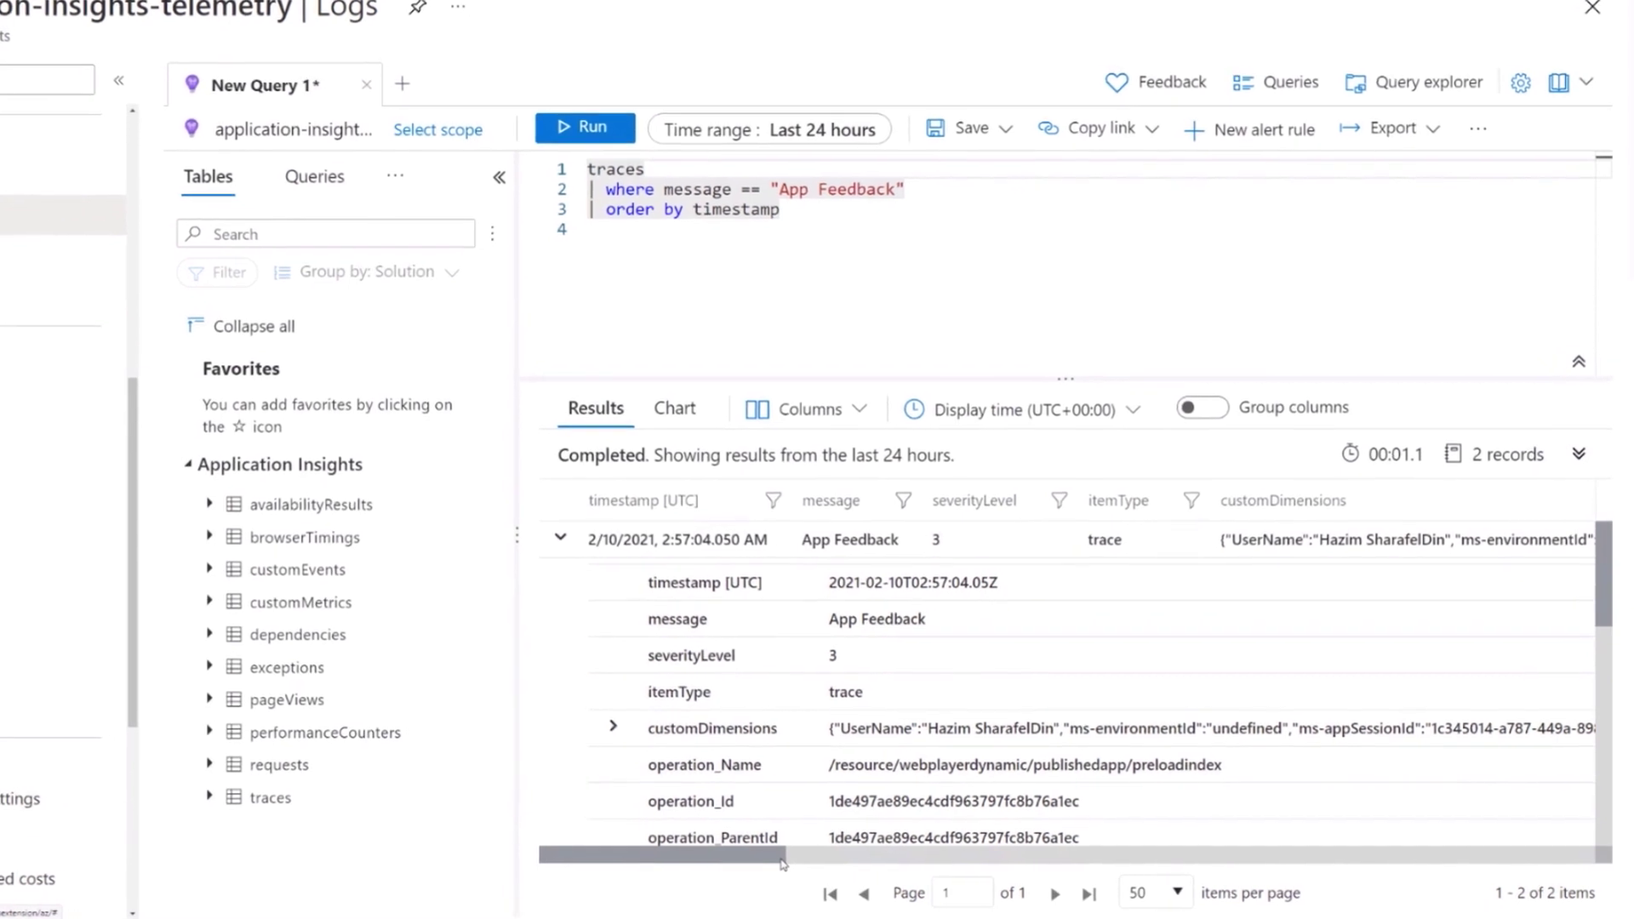
mouse_move(784, 864)
left_mouse_down()
mouse_move(838, 863)
mouse_move(756, 862)
left_mouse_up()
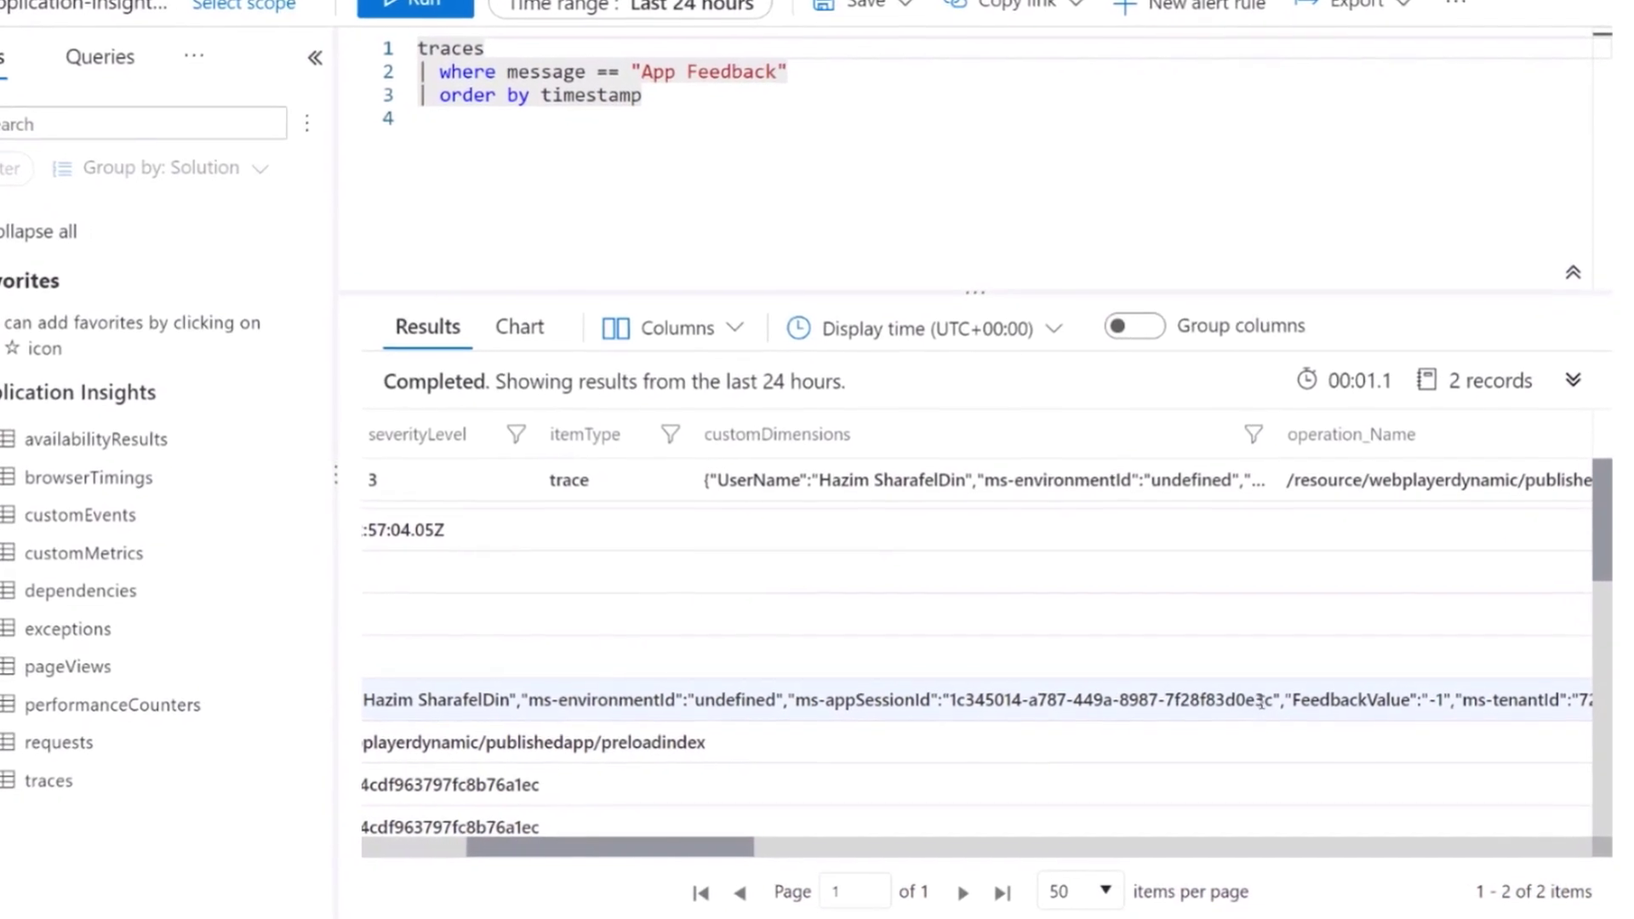
left_click_drag(1061, 721, 932, 708)
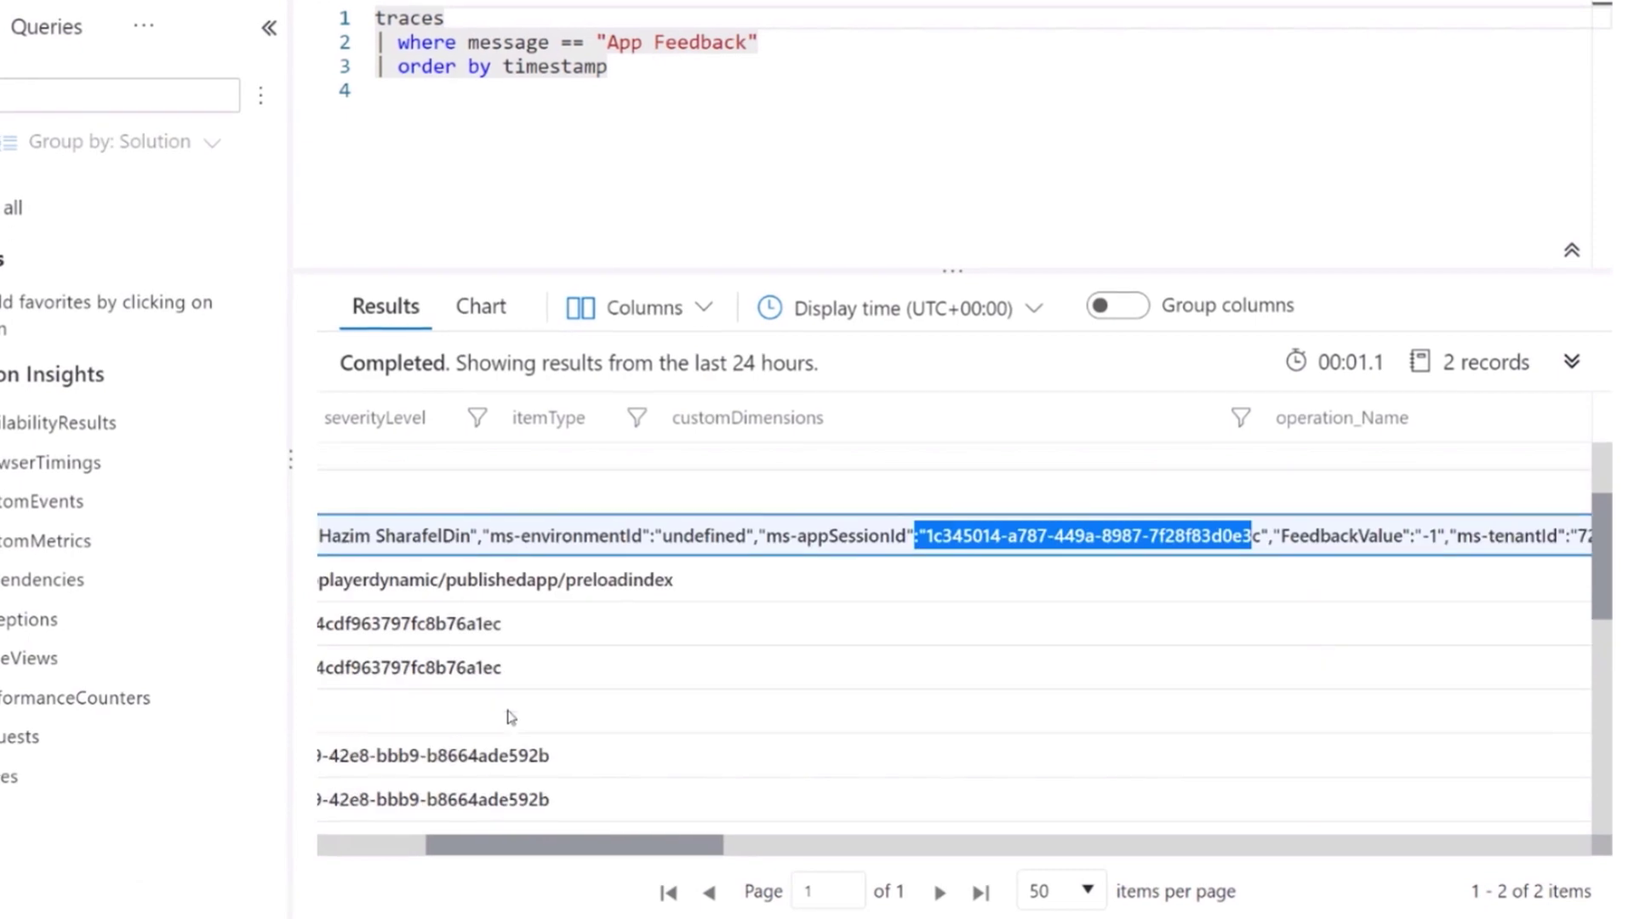
left_click_drag(556, 845, 446, 840)
scroll(553, 596, "down", 3)
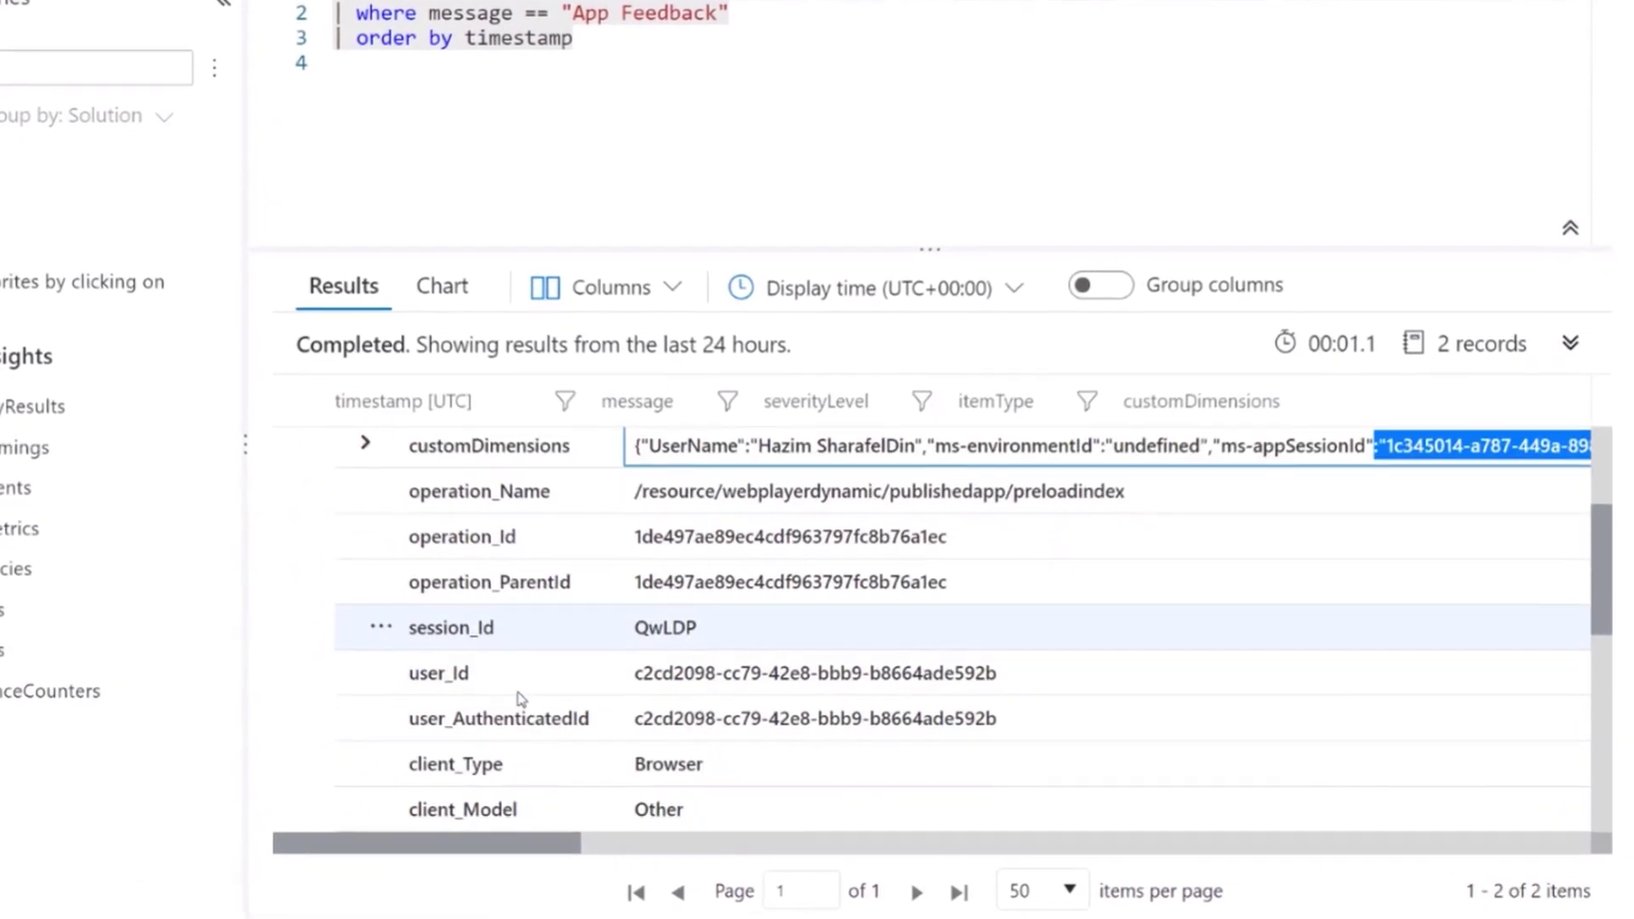
left_click_drag(611, 607, 1009, 603)
scroll(671, 630, "down", 5)
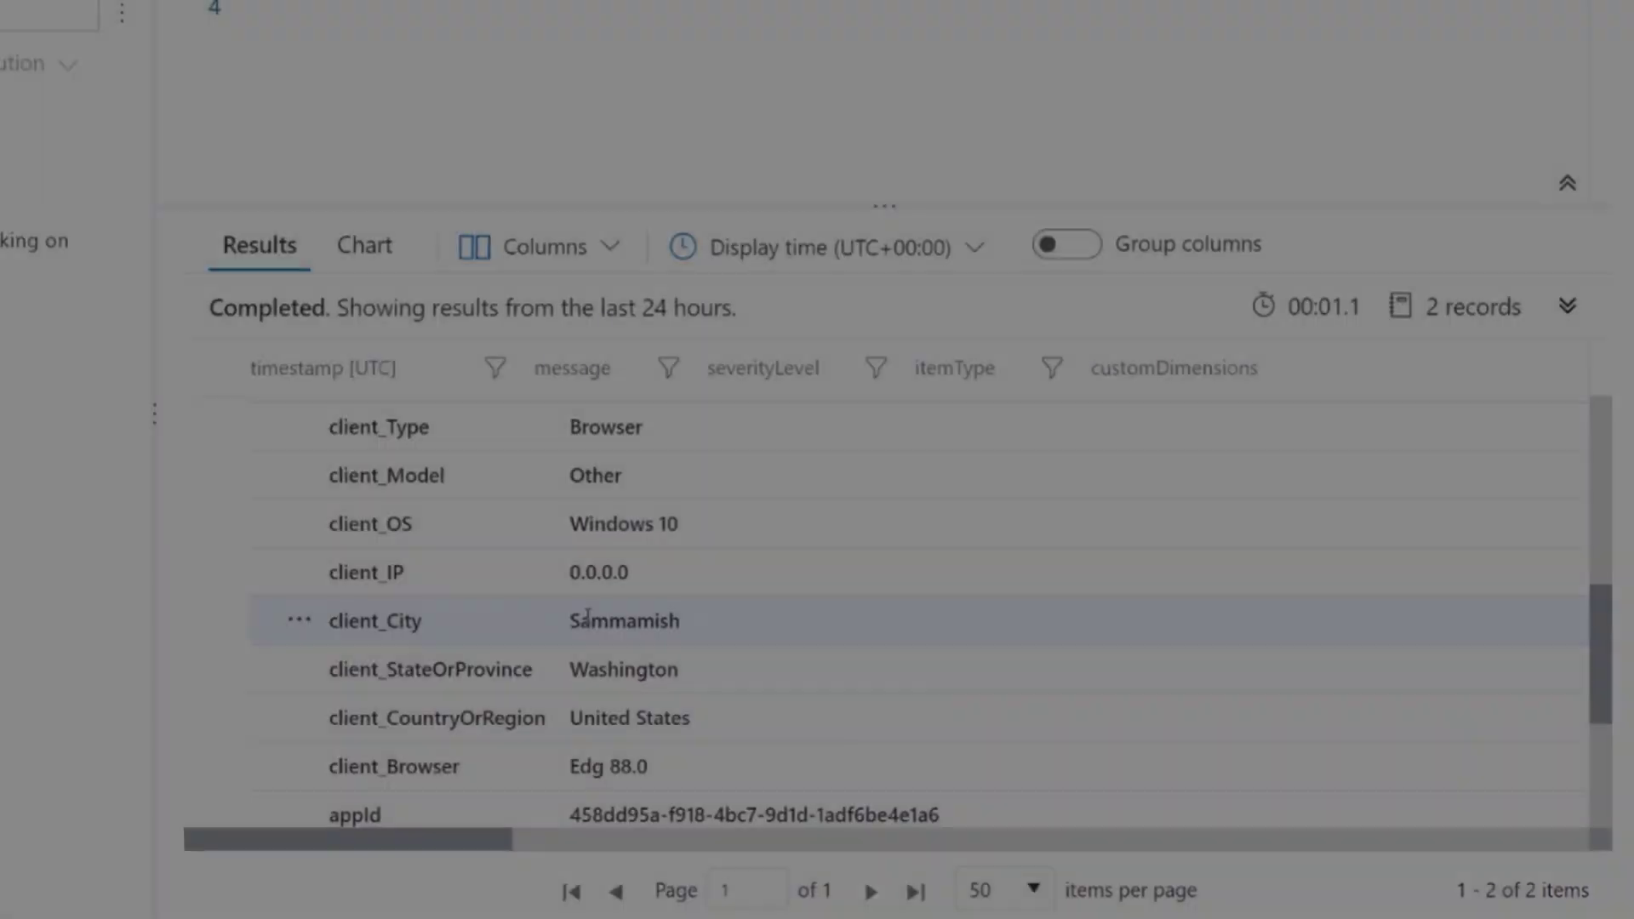